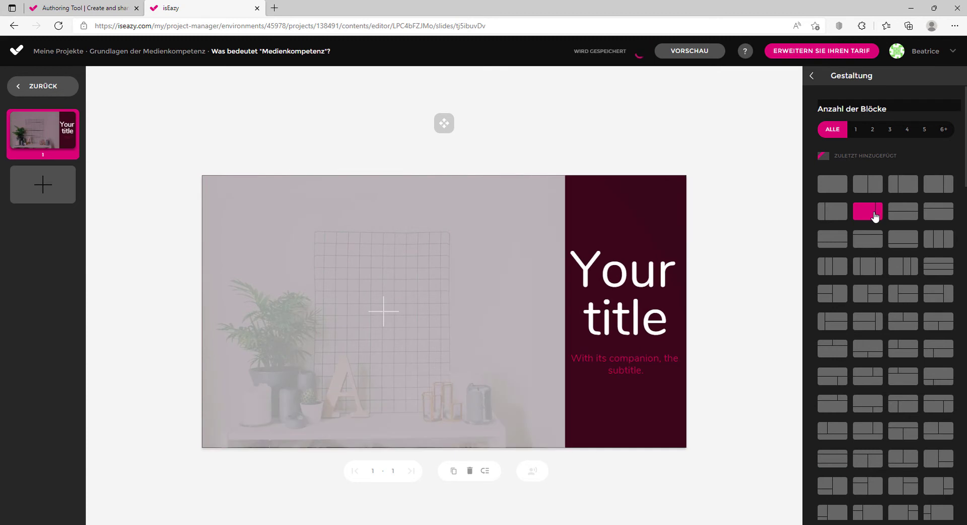
- Apply the two-block slide layout with a narrow left block and a wide right block for the title
{"action": "left_click", "coordinate": [840, 215]}
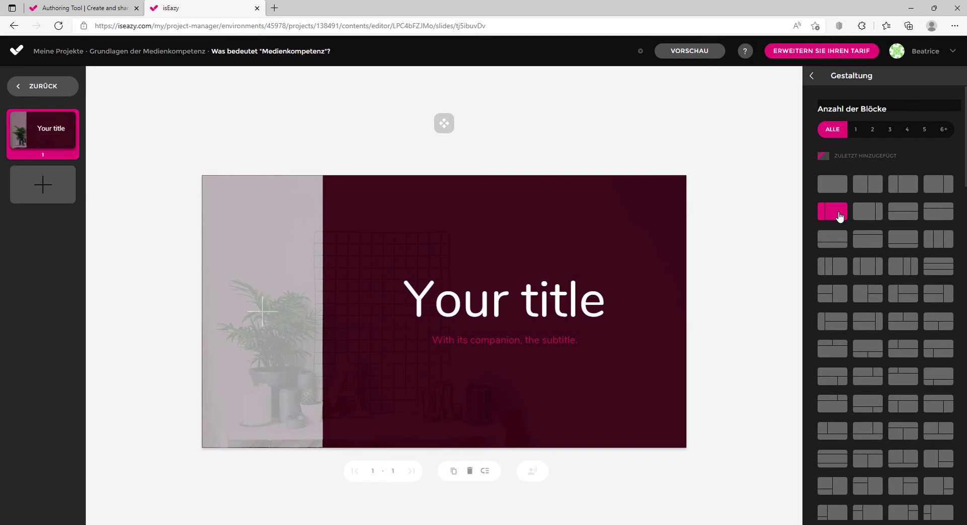
{"action": "left_click", "coordinate": [812, 77]}
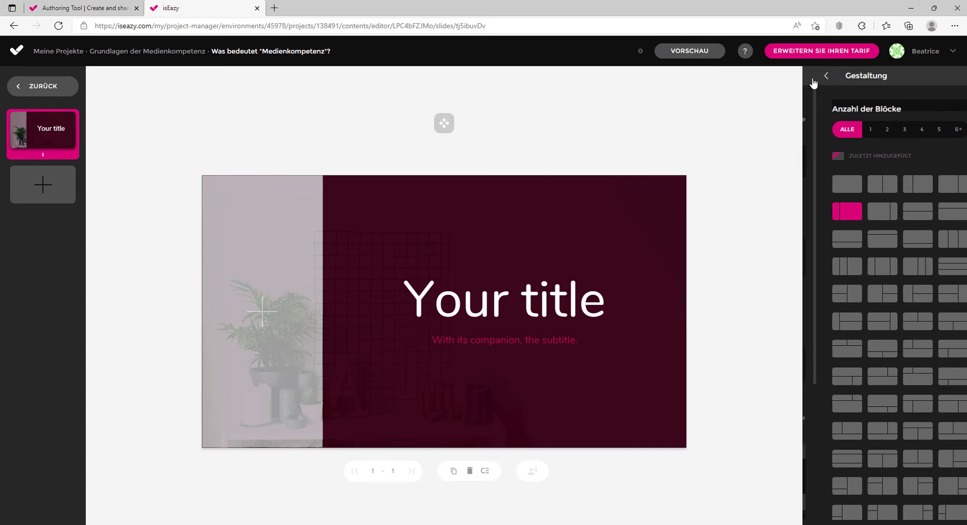
- Review the slide's margin and background settings, and open the voice-over options
{"action": "scroll", "coordinate": [917, 332], "scroll_direction": "down", "scroll_amount": 3}
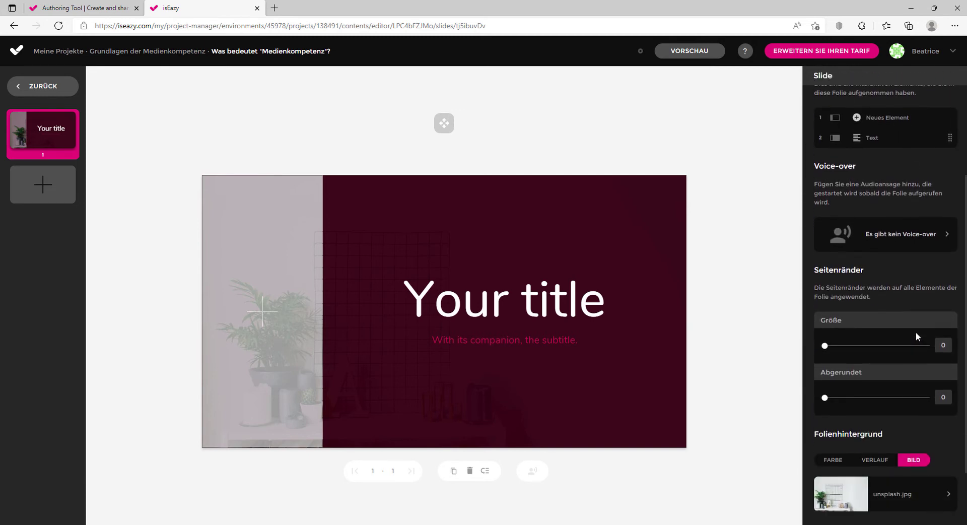
{"action": "scroll", "coordinate": [916, 338], "scroll_direction": "down", "scroll_amount": 2}
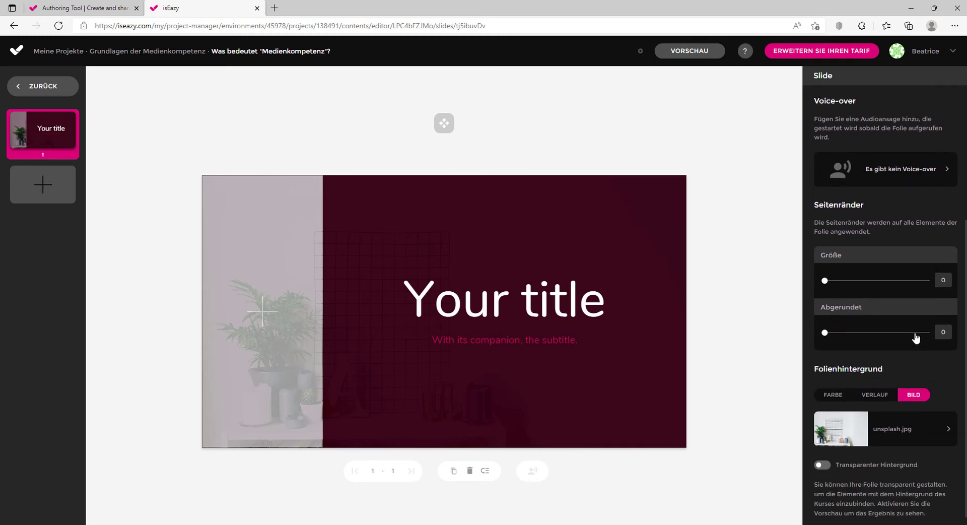
{"action": "scroll", "coordinate": [916, 338], "scroll_direction": "down", "scroll_amount": 1}
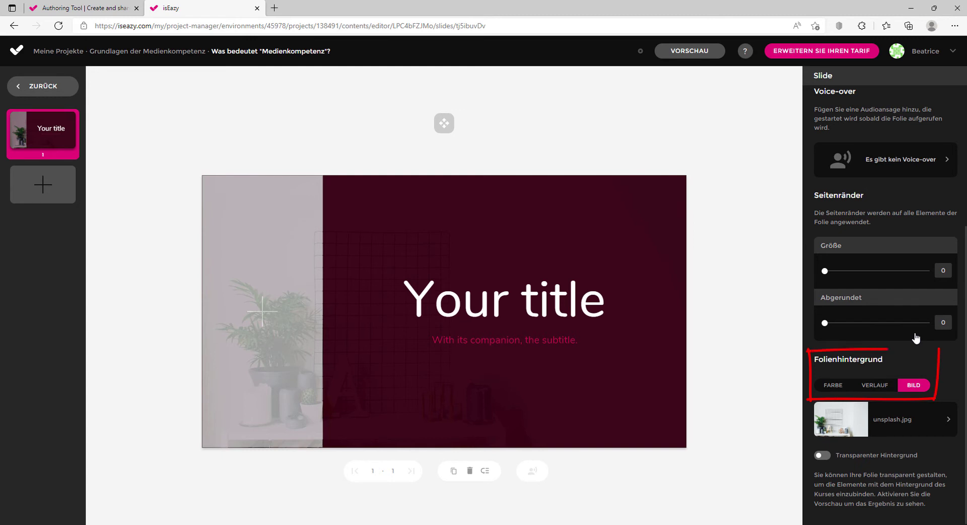
{"action": "scroll", "coordinate": [915, 335], "scroll_direction": "up", "scroll_amount": 4}
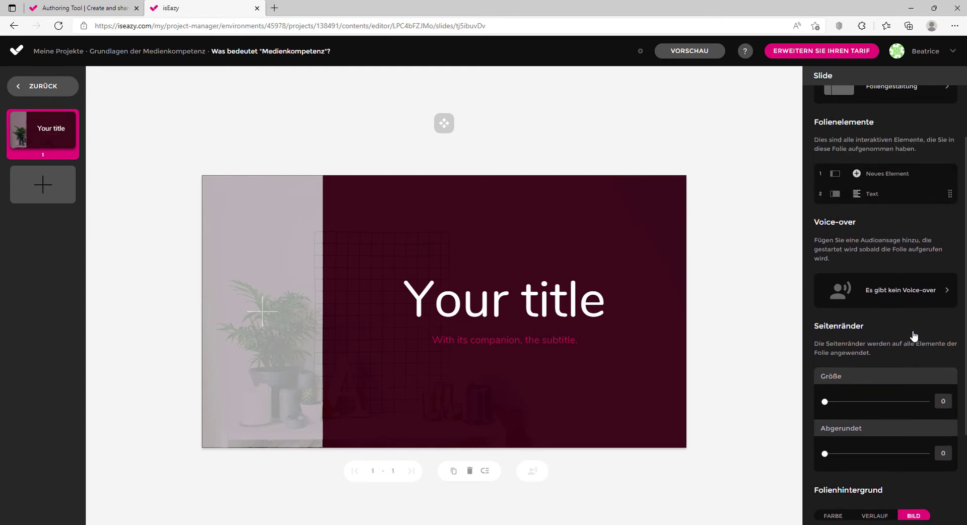
{"action": "left_click", "coordinate": [922, 296]}
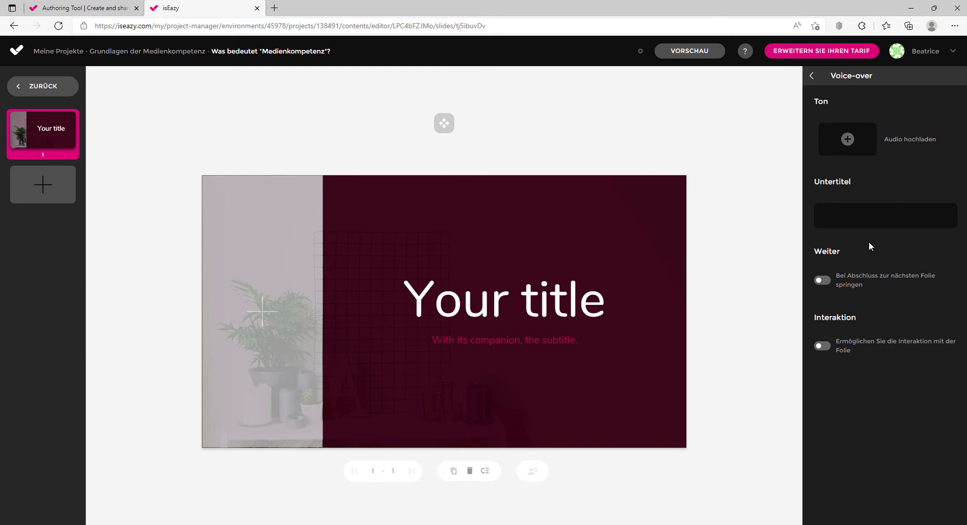
- Replace the slide's placeholder title with "Grundlagen der Medienkompetenz"
{"action": "left_click", "coordinate": [588, 297]}
{"action": "left_click_drag", "start_coordinate": [605, 303], "coordinate": [416, 309]}
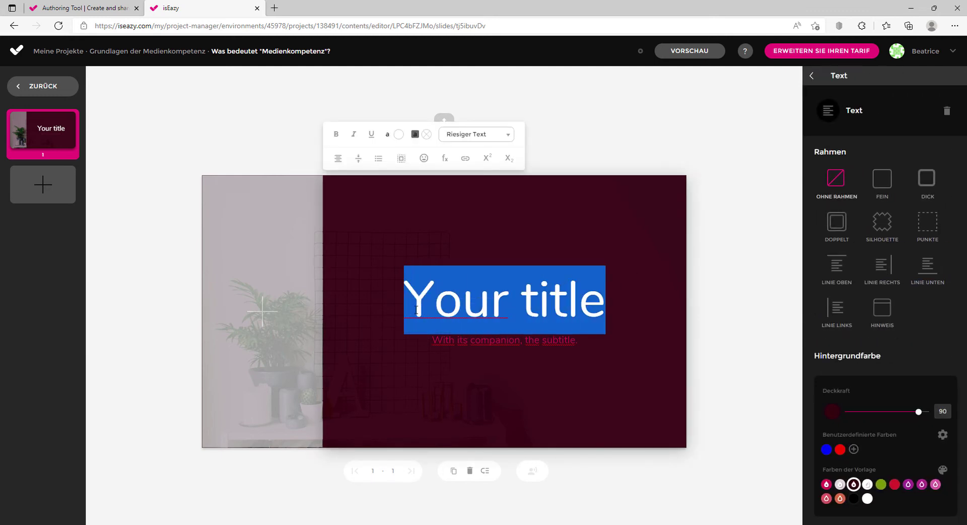
{"action": "type", "text": "Grund"}
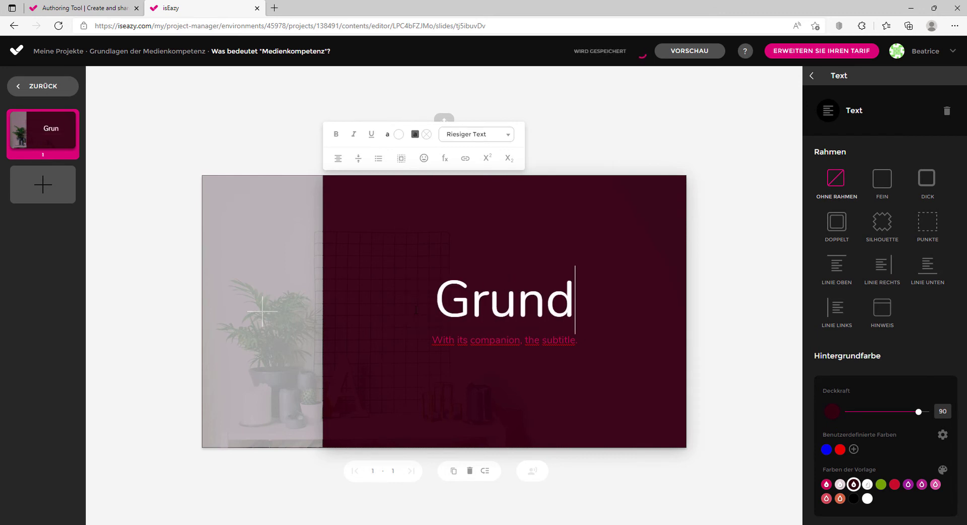
{"action": "type", "text": "lagen der Medi"}
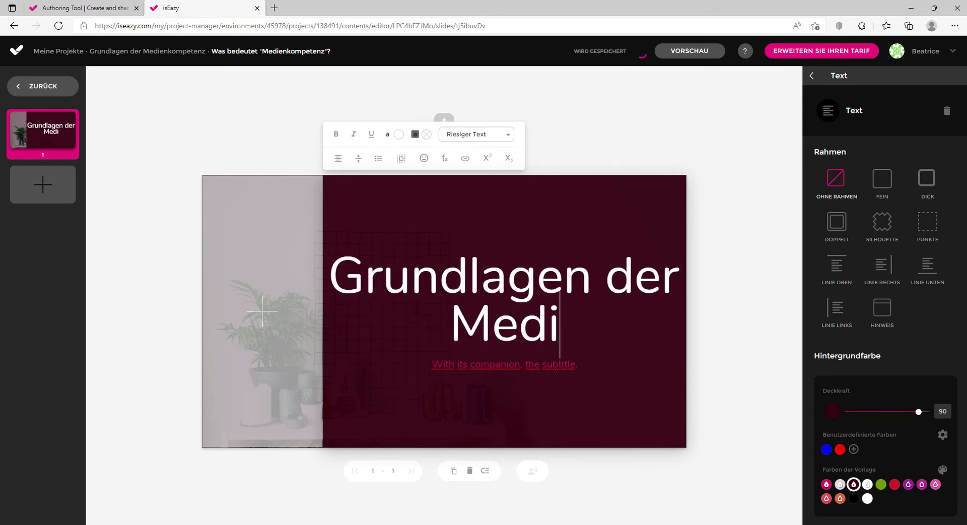
{"action": "type", "text": "enkompetenz"}
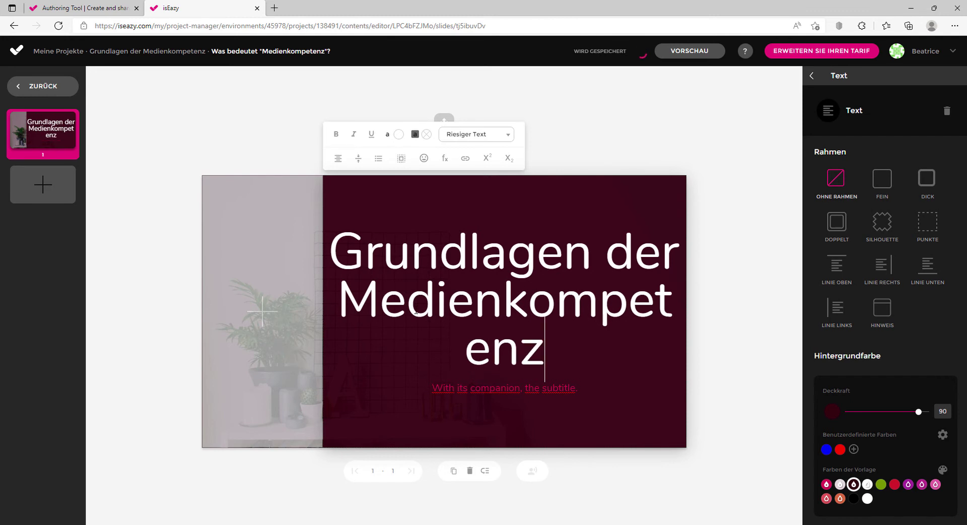
- Try the title in "Großer Text" and set its text size to "Sehr großer Text"
{"action": "left_click_drag", "start_coordinate": [547, 353], "coordinate": [339, 258]}
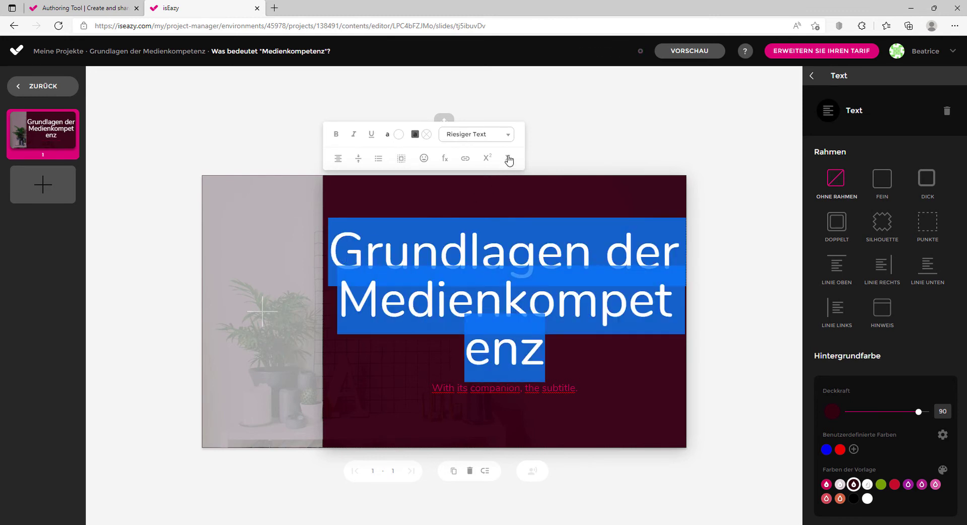
{"action": "left_click", "coordinate": [508, 134]}
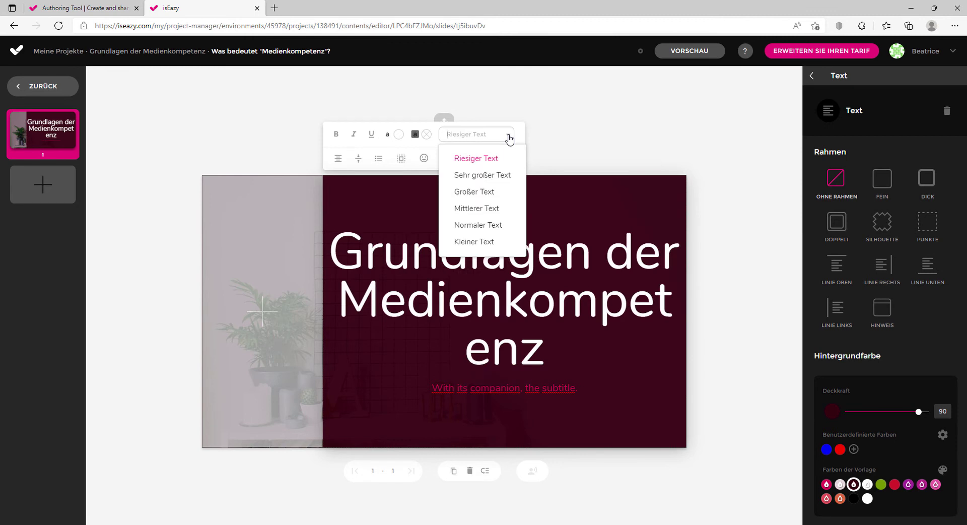
{"action": "left_click", "coordinate": [494, 192]}
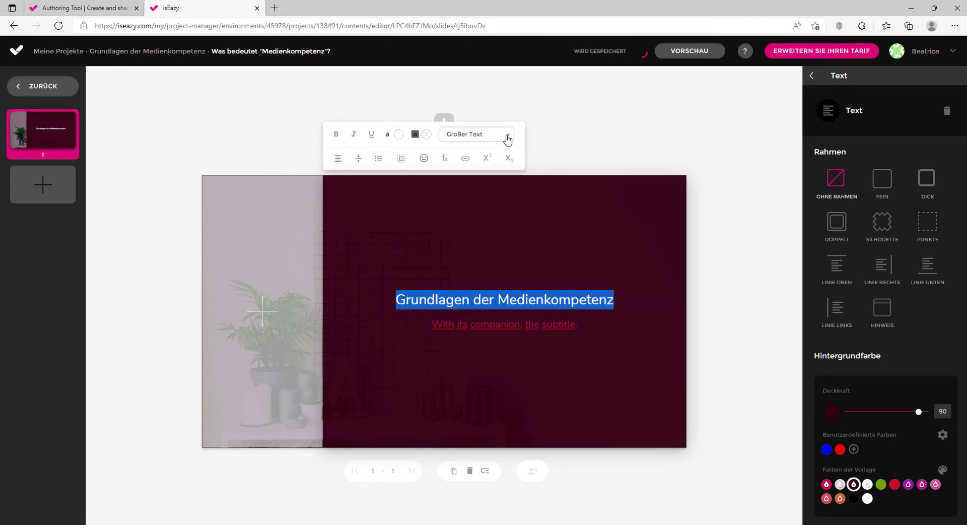
{"action": "left_click", "coordinate": [507, 135]}
{"action": "left_click", "coordinate": [495, 175]}
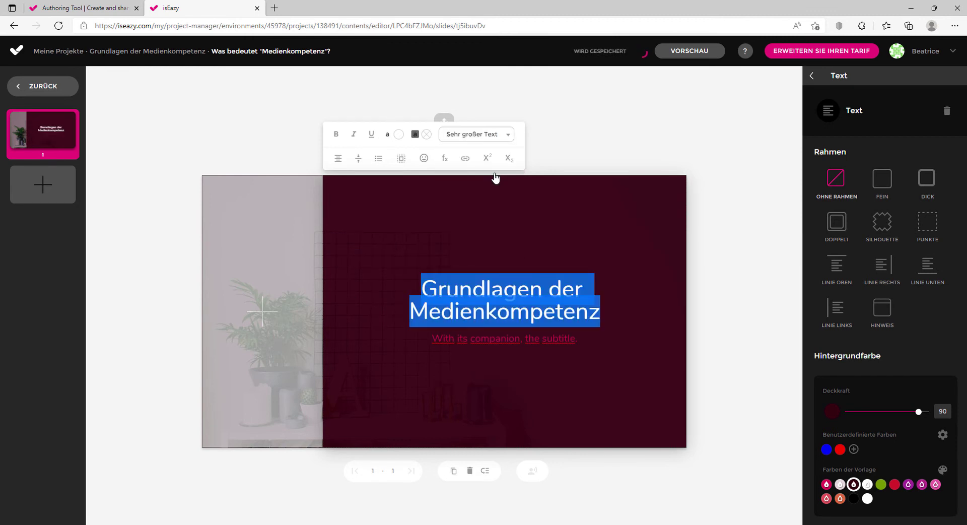
- Delete the placeholder subtitle below the title
{"action": "left_click", "coordinate": [595, 390]}
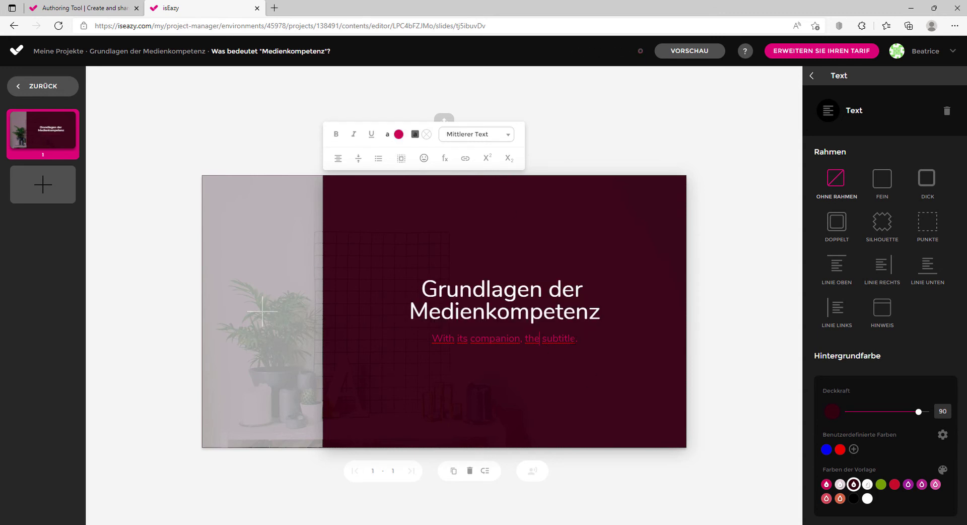
{"action": "left_click_drag", "start_coordinate": [578, 338], "coordinate": [433, 339]}
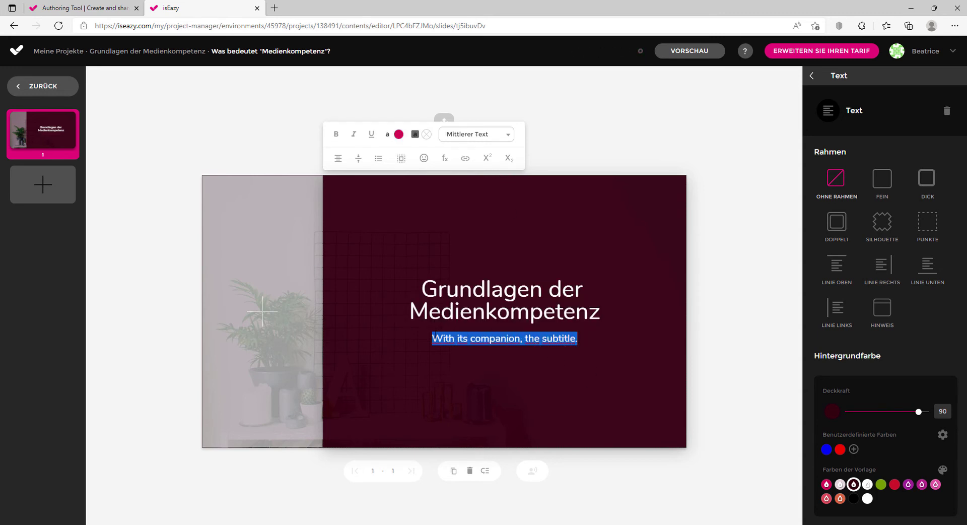
{"action": "key", "text": "BackSpace"}
- Give the title's text block the "Dick" frame and set its background colour opacity to 40
{"action": "left_click_drag", "start_coordinate": [421, 289], "coordinate": [614, 319]}
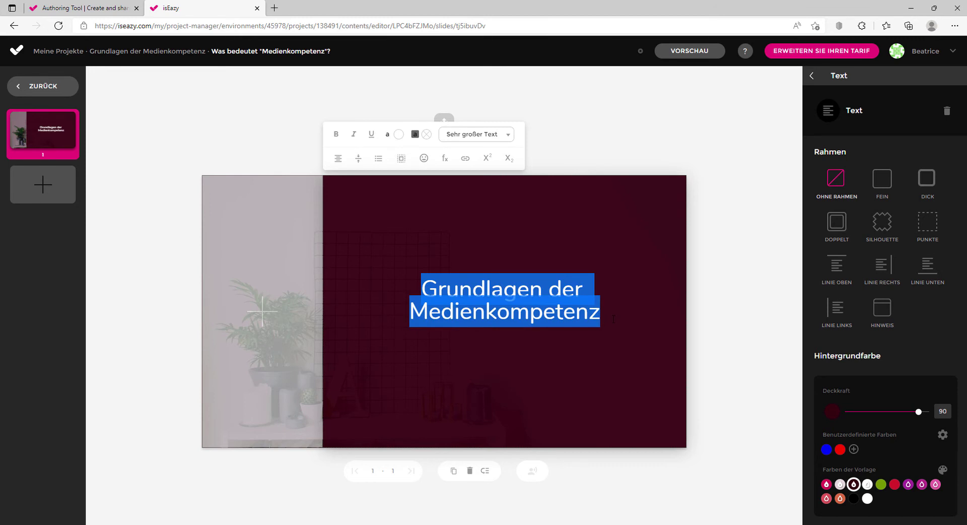
{"action": "left_click", "coordinate": [928, 182]}
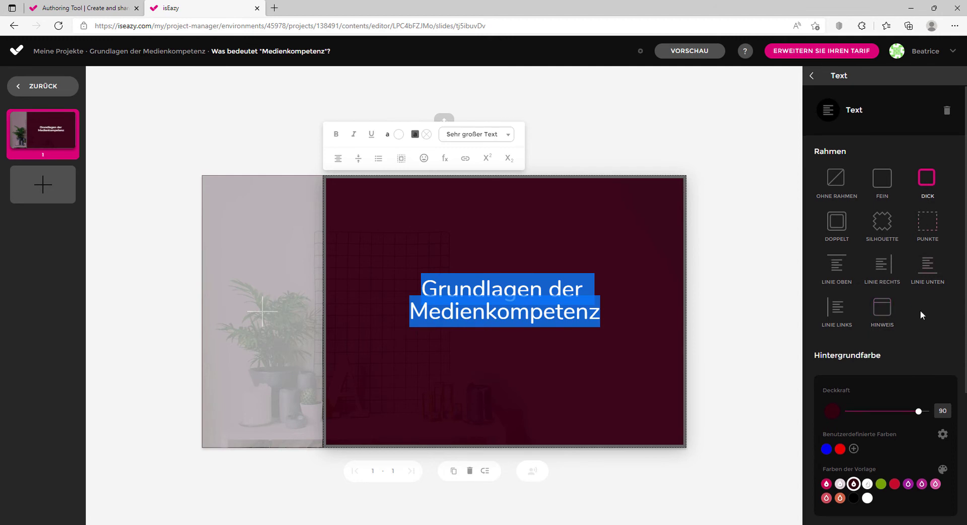
{"action": "scroll", "coordinate": [920, 310], "scroll_direction": "down", "scroll_amount": 3}
{"action": "left_click_drag", "start_coordinate": [900, 284], "coordinate": [880, 284]}
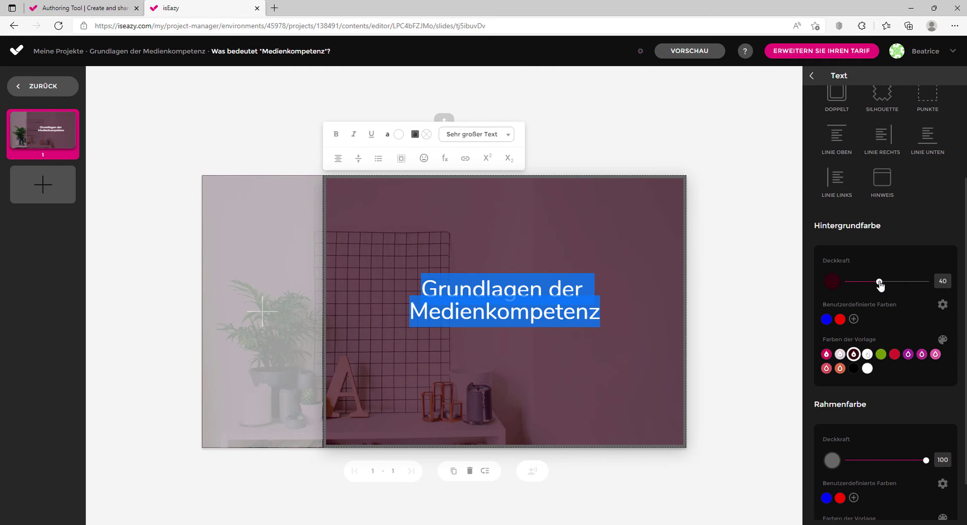
{"action": "scroll", "coordinate": [885, 338], "scroll_direction": "down", "scroll_amount": 1}
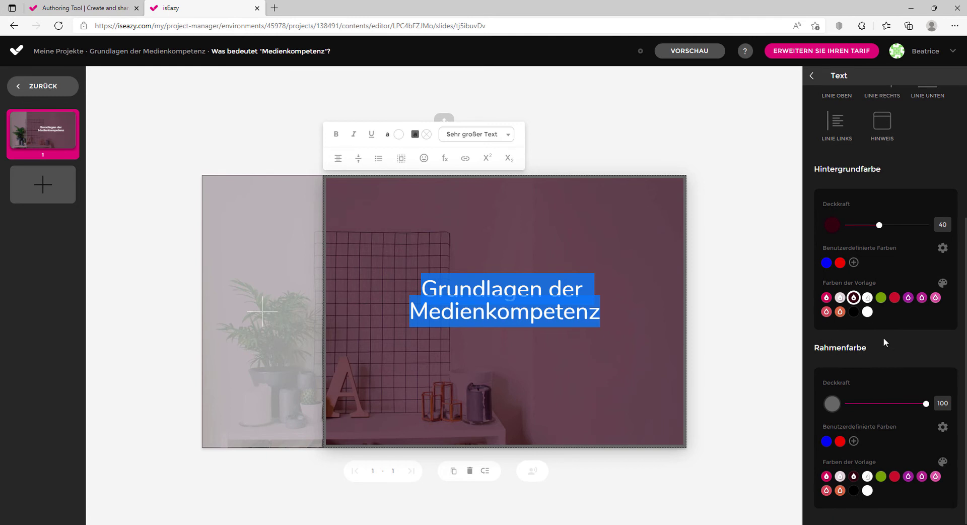
{"action": "scroll", "coordinate": [884, 337], "scroll_direction": "up", "scroll_amount": 3}
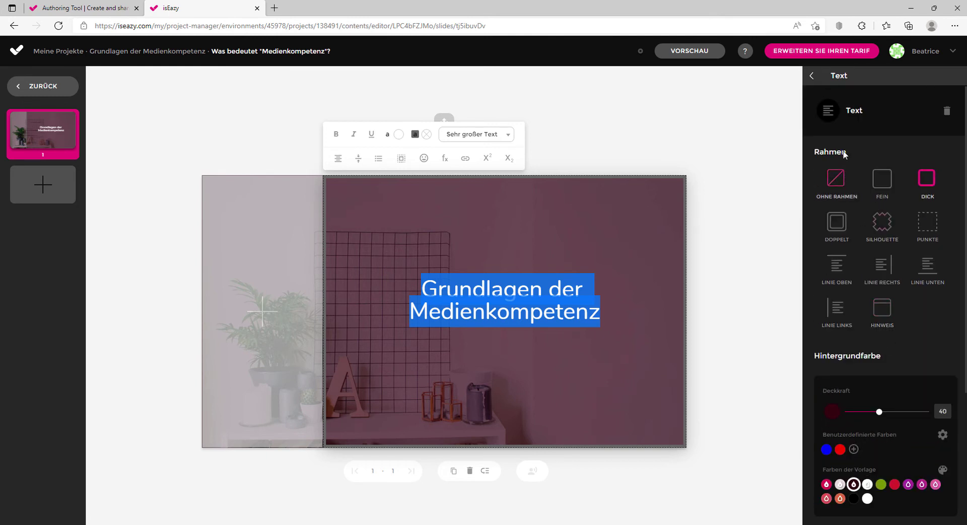
- Remove the slide's background image unsplash.jpg and choose the image catalogue as the source for its replacement
{"action": "left_click", "coordinate": [813, 78]}
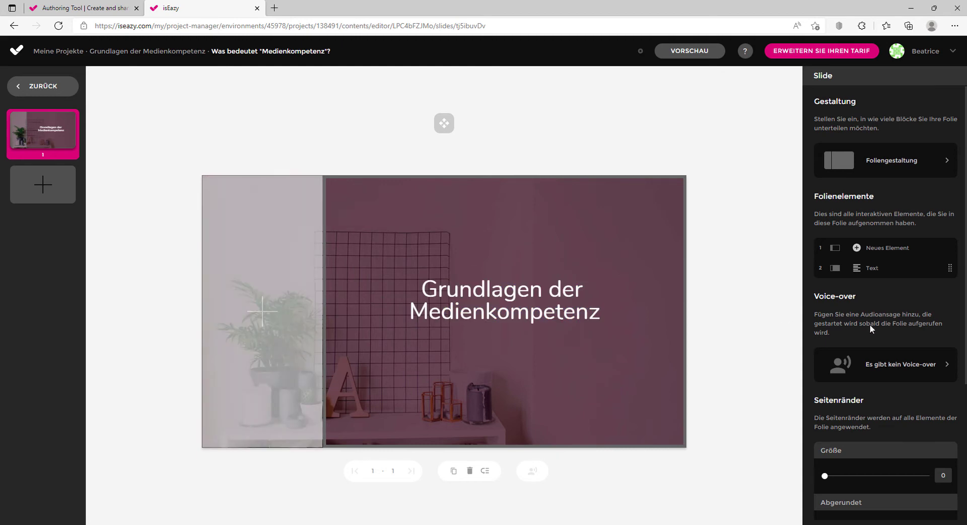
{"action": "scroll", "coordinate": [870, 325], "scroll_direction": "down", "scroll_amount": 4}
{"action": "left_click", "coordinate": [894, 416]}
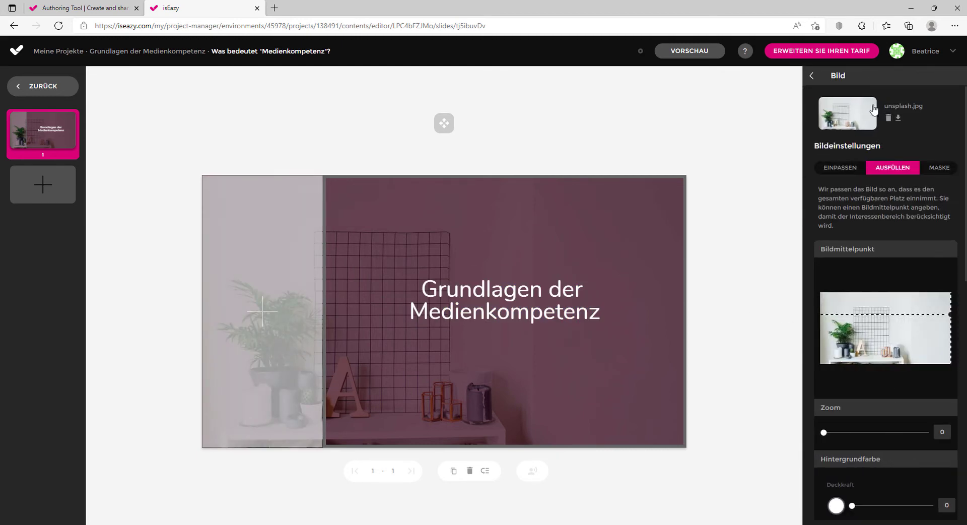
{"action": "left_click", "coordinate": [889, 118]}
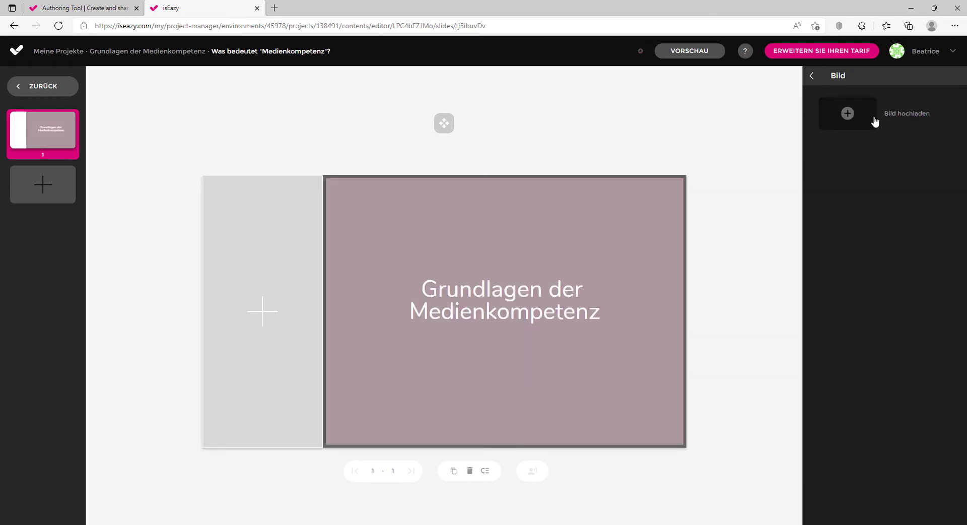
{"action": "left_click", "coordinate": [849, 114]}
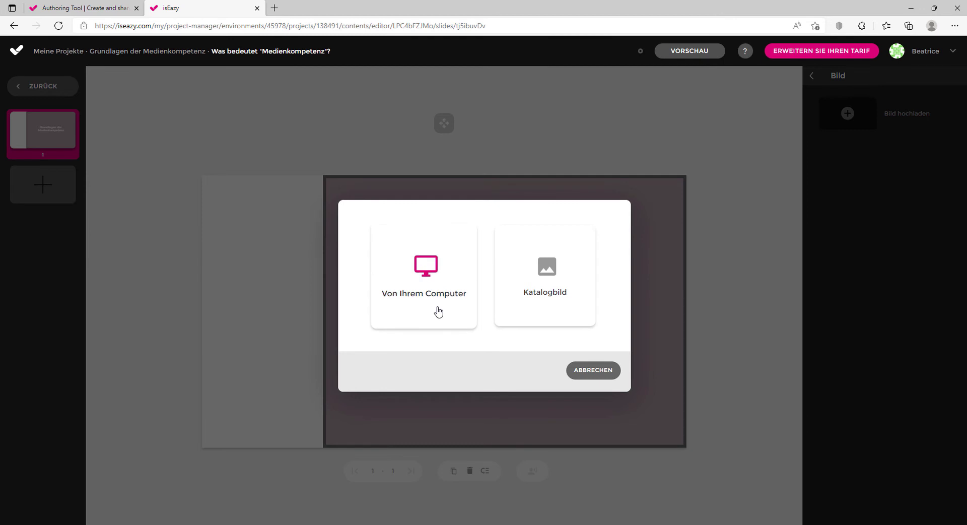
{"action": "left_click", "coordinate": [542, 307]}
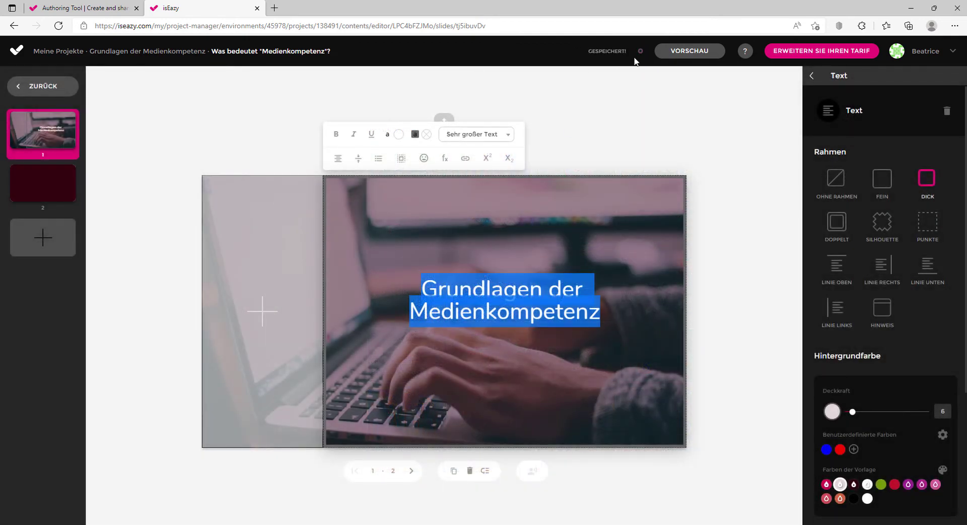
- Preview the slide on desktop, and on phone and tablet in both portrait and landscape orientation
{"action": "left_click", "coordinate": [680, 56]}
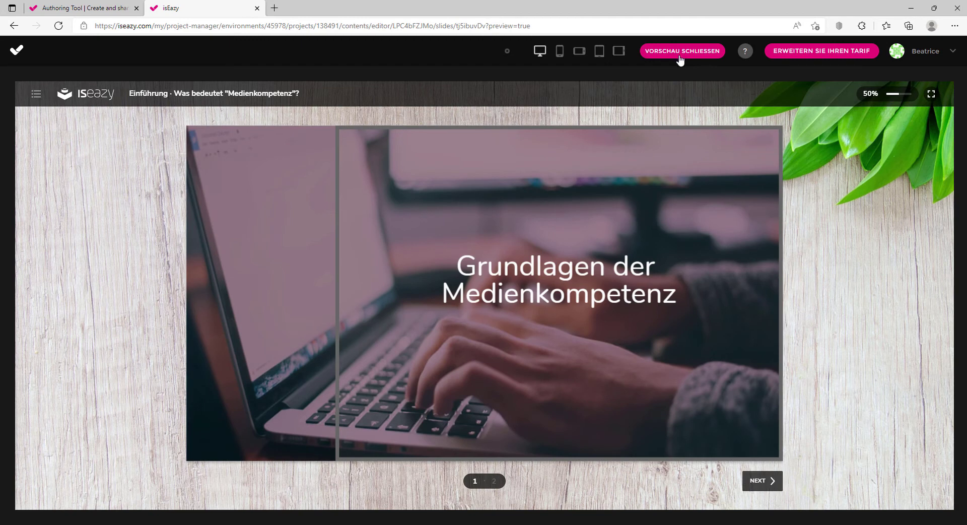
{"action": "left_click", "coordinate": [561, 54]}
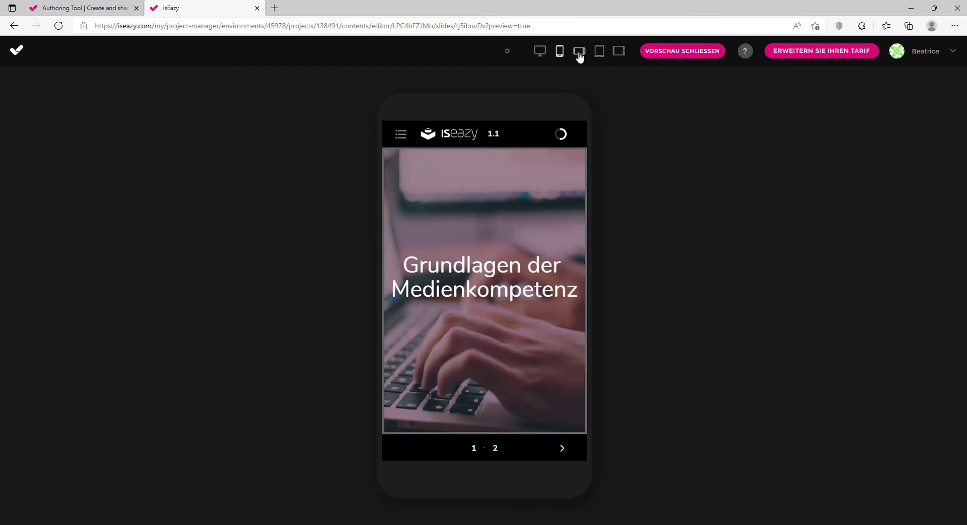
{"action": "left_click", "coordinate": [580, 52]}
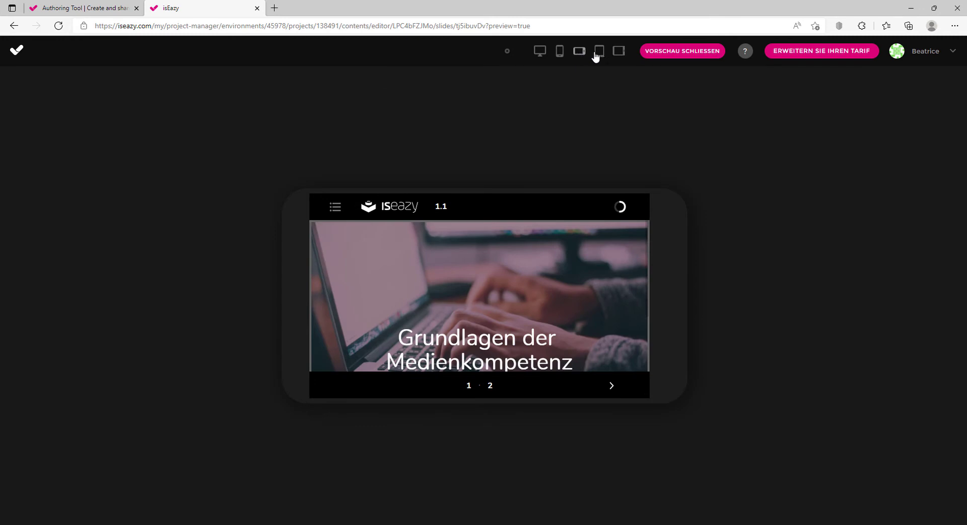
{"action": "left_click", "coordinate": [599, 53]}
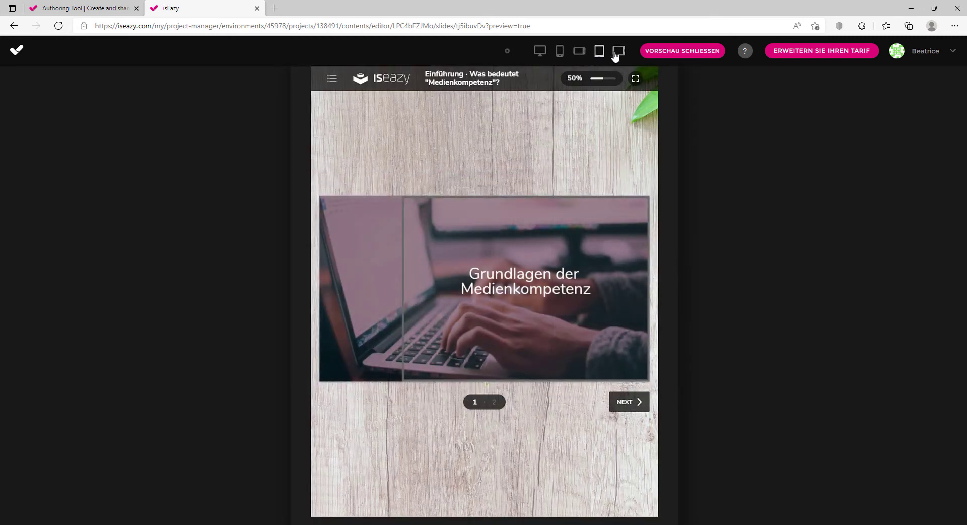
{"action": "left_click", "coordinate": [617, 53]}
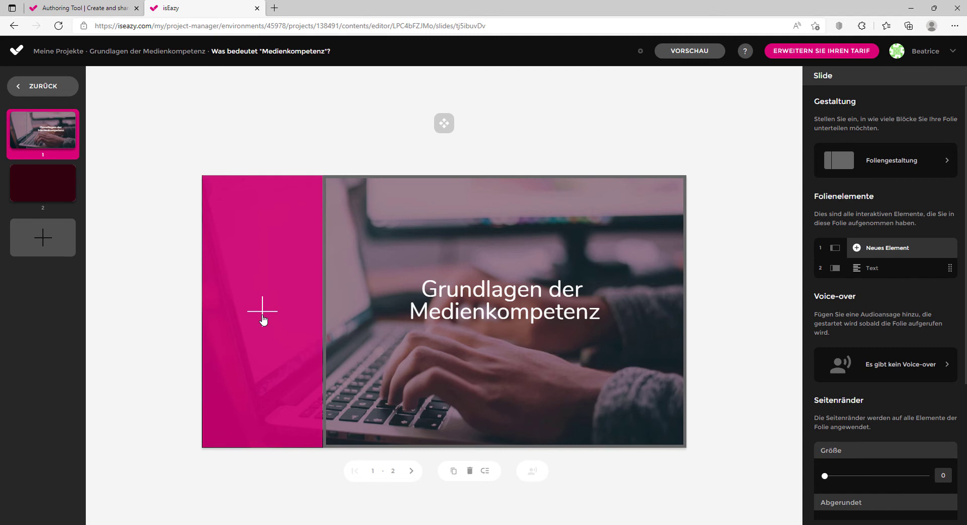
- Examine the element types available for the slide's empty left block, from Basics through Übungen and Spiele to Eingebettet
{"action": "left_click", "coordinate": [262, 317]}
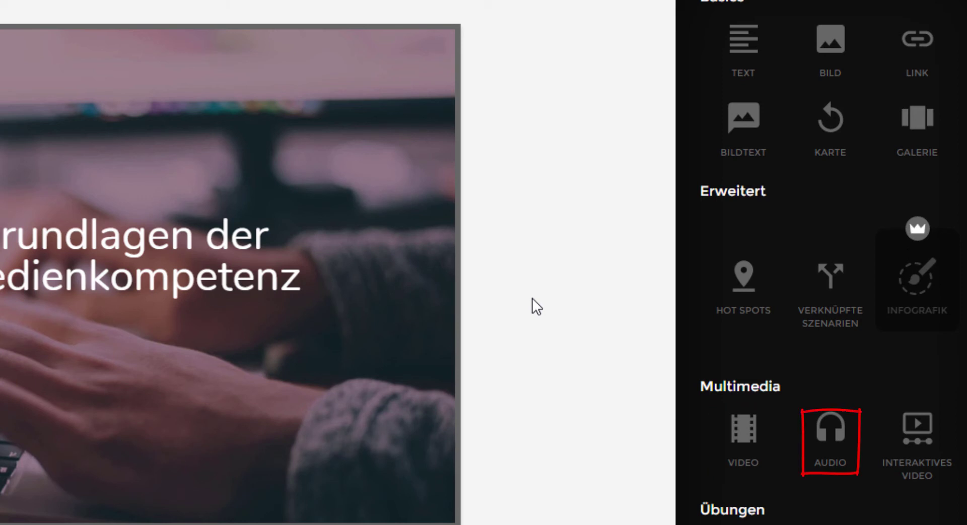
{"action": "scroll", "coordinate": [826, 262], "scroll_direction": "down", "scroll_amount": 3}
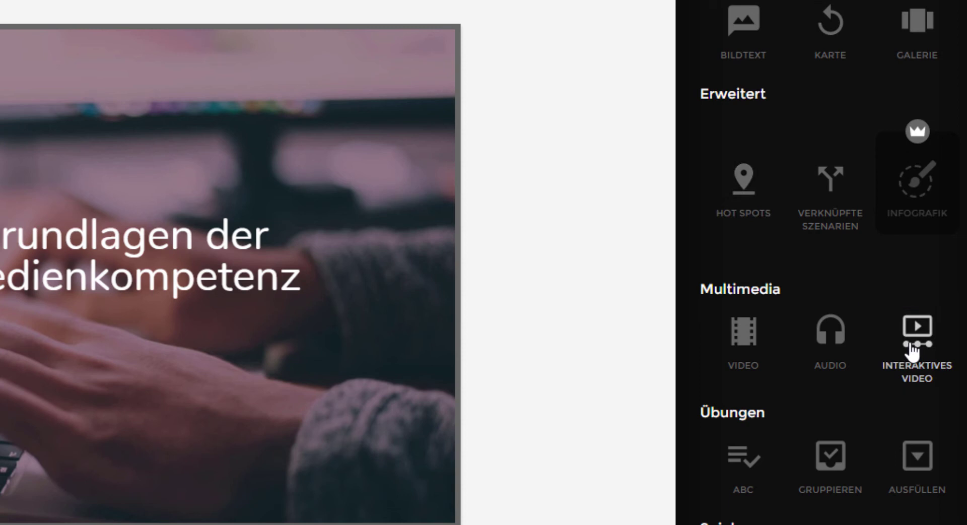
{"action": "scroll", "coordinate": [907, 348], "scroll_direction": "down", "scroll_amount": 2}
{"action": "scroll", "coordinate": [913, 350], "scroll_direction": "down", "scroll_amount": 2}
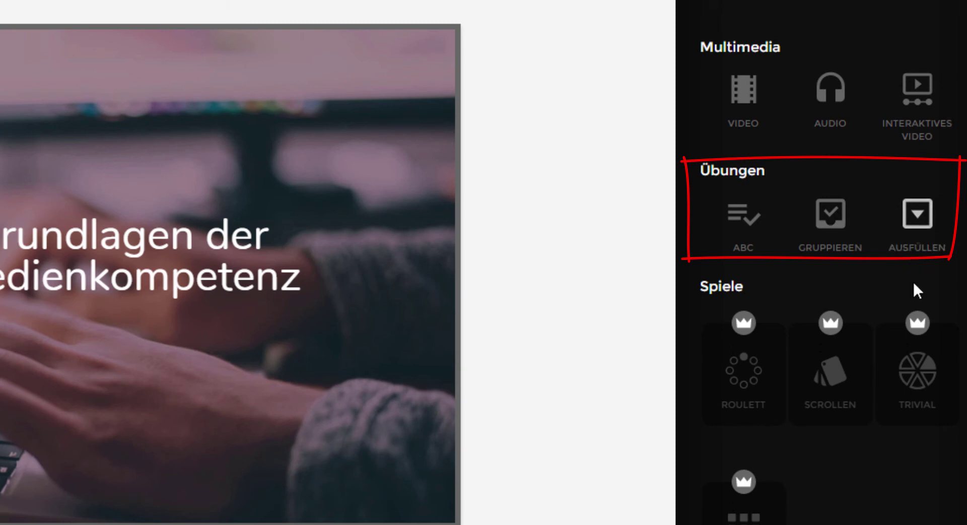
{"action": "scroll", "coordinate": [847, 303], "scroll_direction": "up", "scroll_amount": 6}
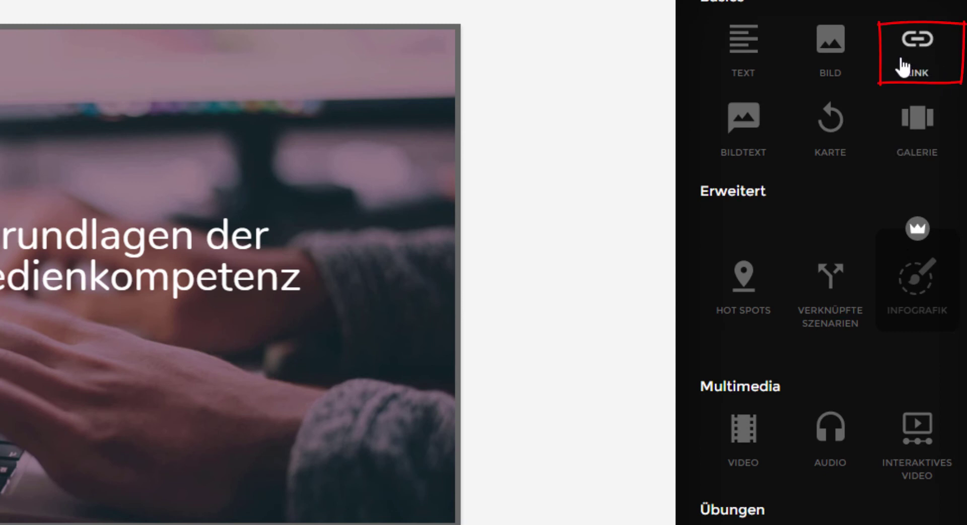
{"action": "scroll", "coordinate": [854, 173], "scroll_direction": "down", "scroll_amount": 5}
{"action": "scroll", "coordinate": [853, 173], "scroll_direction": "down", "scroll_amount": 8}
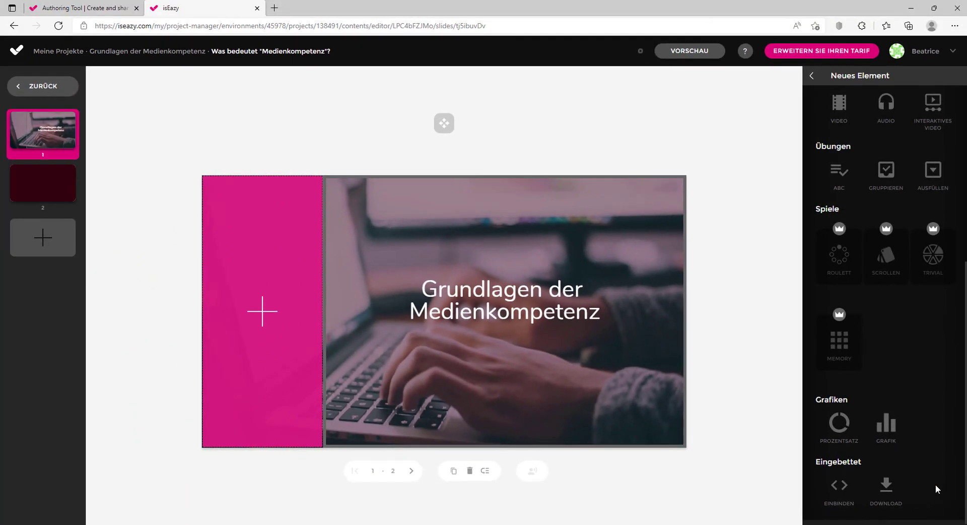
{"action": "scroll", "coordinate": [930, 413], "scroll_direction": "up", "scroll_amount": 5}
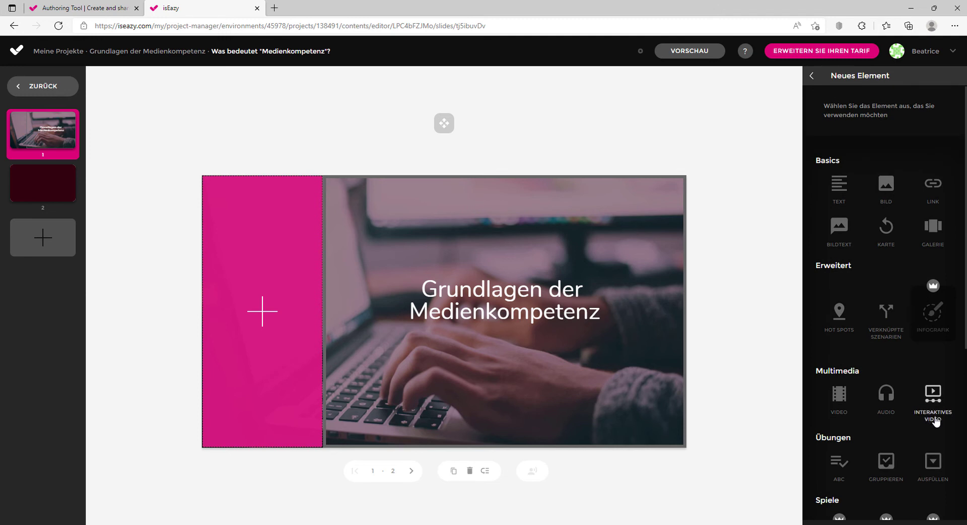
- Try a Karte element in the slide's empty left block and review its animation and Seite A and B background options
{"action": "left_click", "coordinate": [886, 229]}
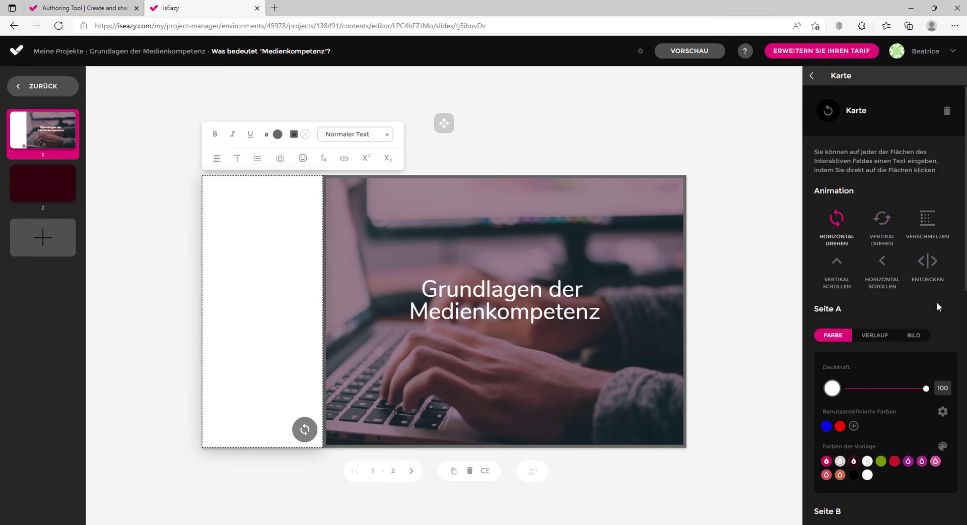
{"action": "scroll", "coordinate": [938, 304], "scroll_direction": "down", "scroll_amount": 3}
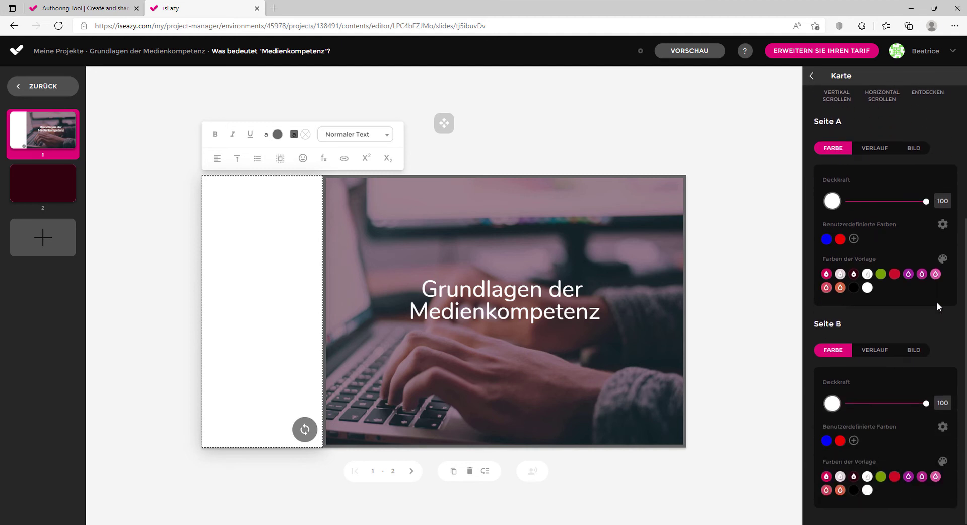
{"action": "scroll", "coordinate": [937, 301], "scroll_direction": "up", "scroll_amount": 3}
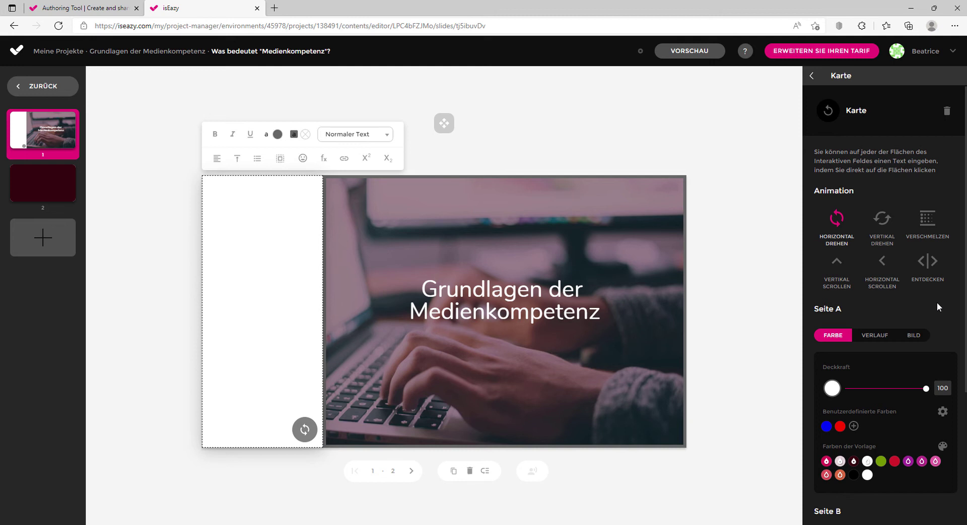
{"action": "left_click", "coordinate": [811, 77]}
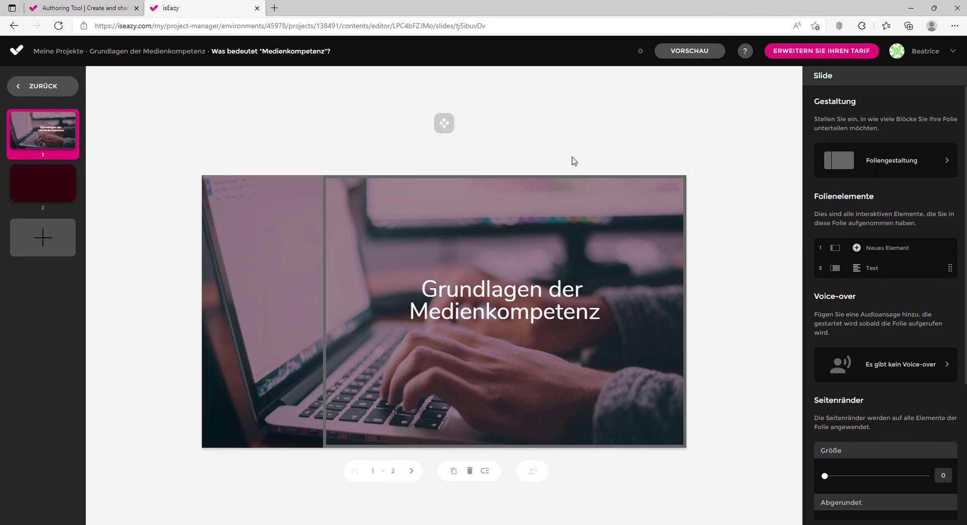
- Return to the course contents, enable the Abschließender Test and open its configuration
{"action": "left_click", "coordinate": [19, 89]}
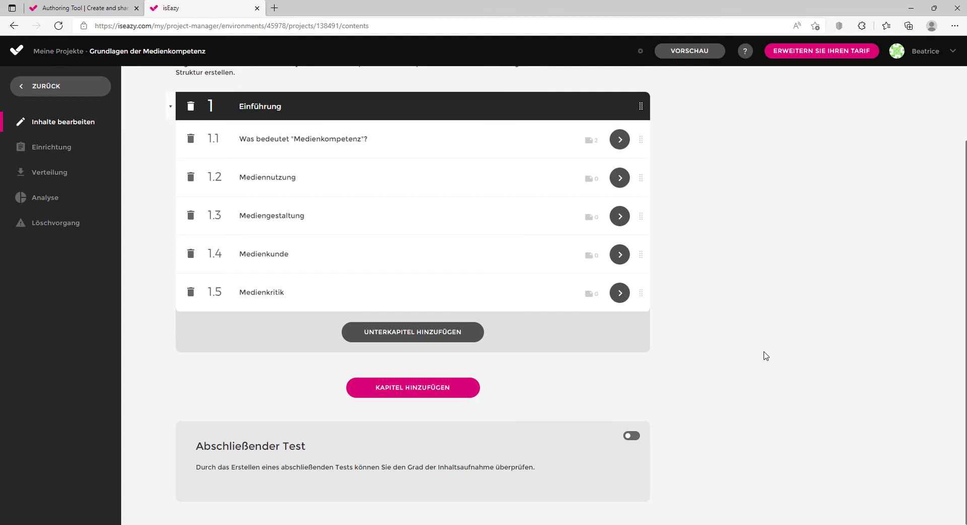
{"action": "left_click", "coordinate": [634, 437]}
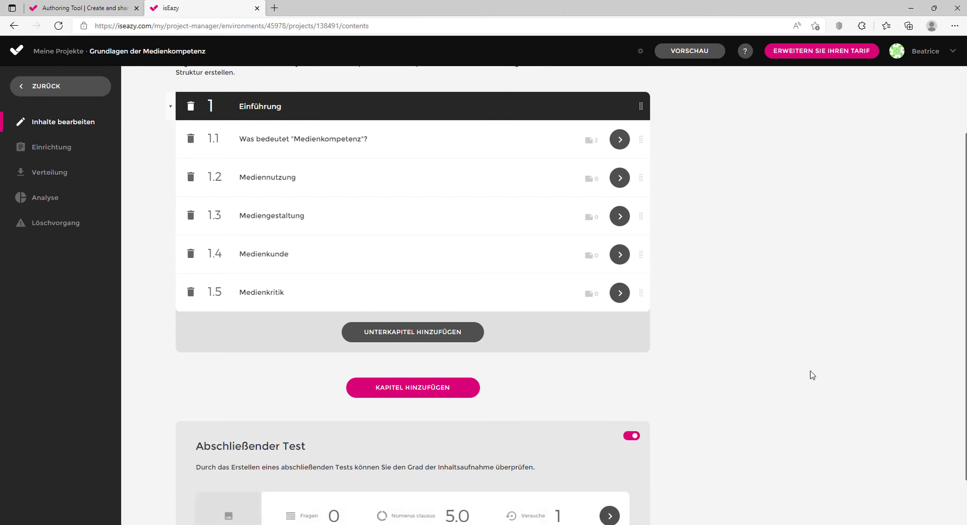
{"action": "scroll", "coordinate": [813, 374], "scroll_direction": "down", "scroll_amount": 2}
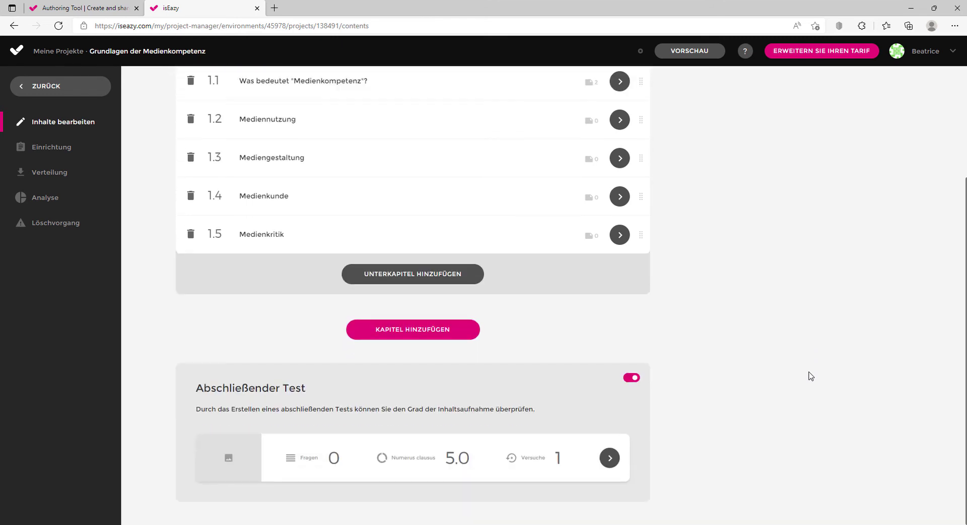
{"action": "left_click", "coordinate": [614, 459]}
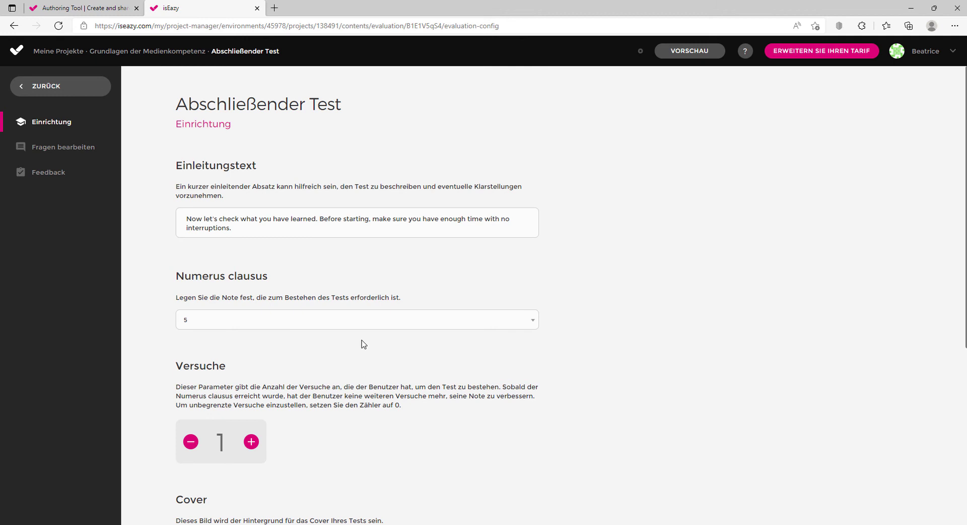
- Set the final test's number of attempts to 3 and clear its introductory text
{"action": "left_click", "coordinate": [252, 442]}
{"action": "left_click", "coordinate": [252, 442]}
{"action": "scroll", "coordinate": [388, 413], "scroll_direction": "down", "scroll_amount": 5}
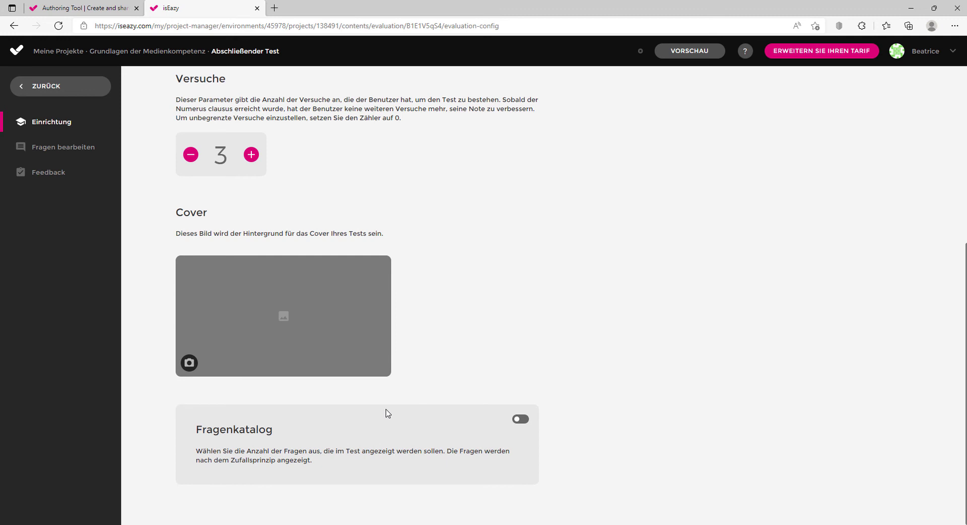
{"action": "scroll", "coordinate": [549, 368], "scroll_direction": "up", "scroll_amount": 5}
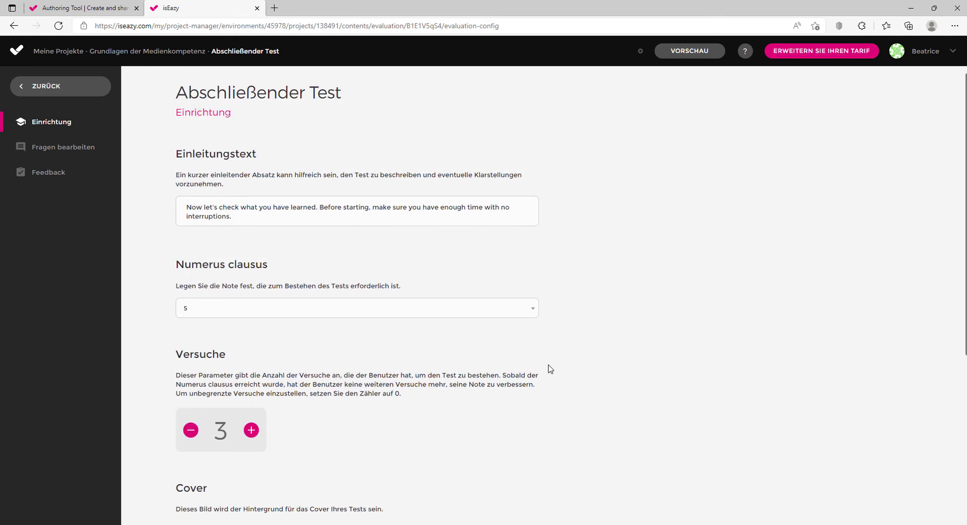
{"action": "left_click_drag", "start_coordinate": [236, 228], "coordinate": [184, 219]}
{"action": "key", "text": "BackSpace"}
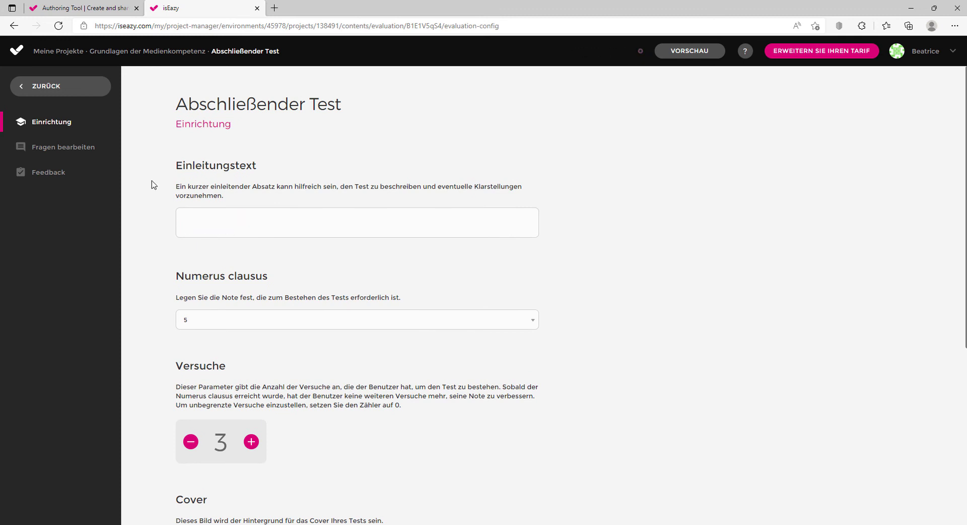
- Add the final test's first question: "Was sind die 4 Komponenten von Medienkompetenz?"
{"action": "left_click", "coordinate": [68, 152]}
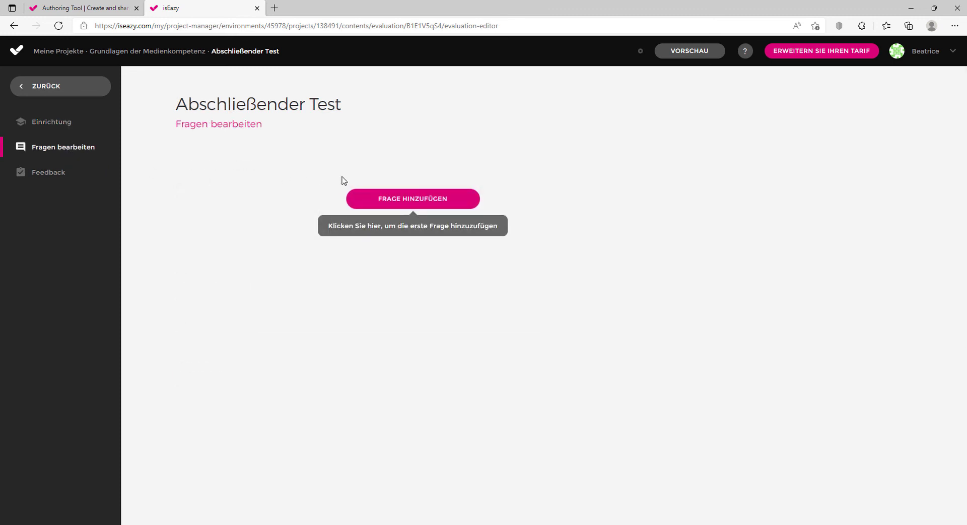
{"action": "left_click", "coordinate": [361, 199]}
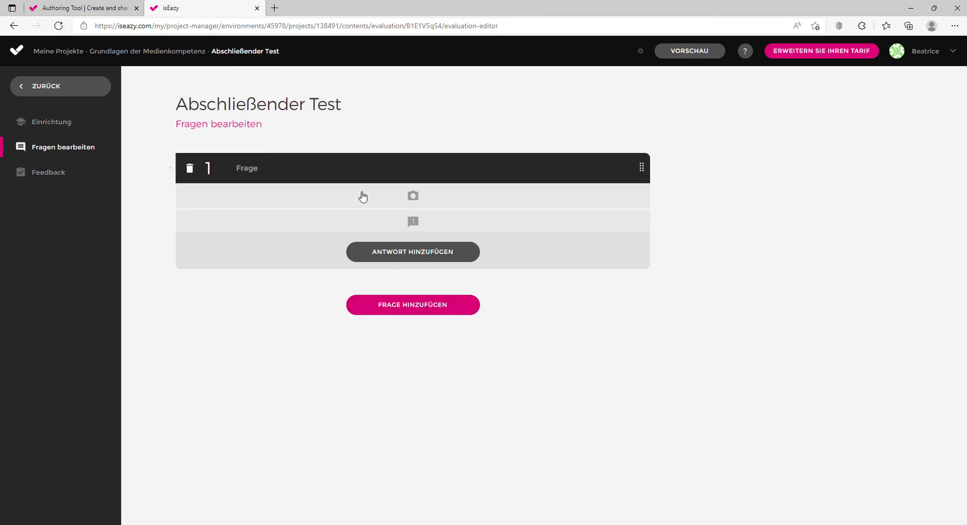
{"action": "left_click", "coordinate": [260, 167]}
{"action": "type", "text": "Was sind die"}
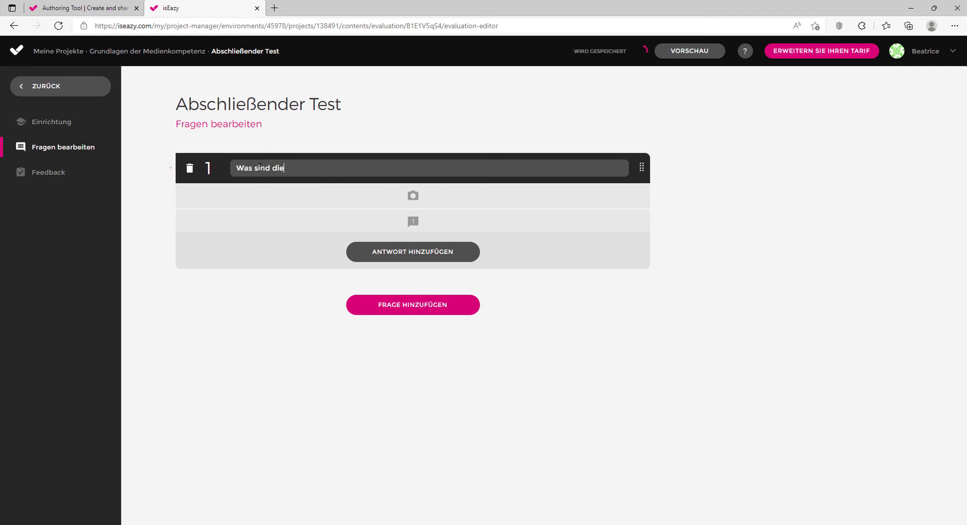
{"action": "type", "text": " 4 Komponenten von Medienkompetenz?"}
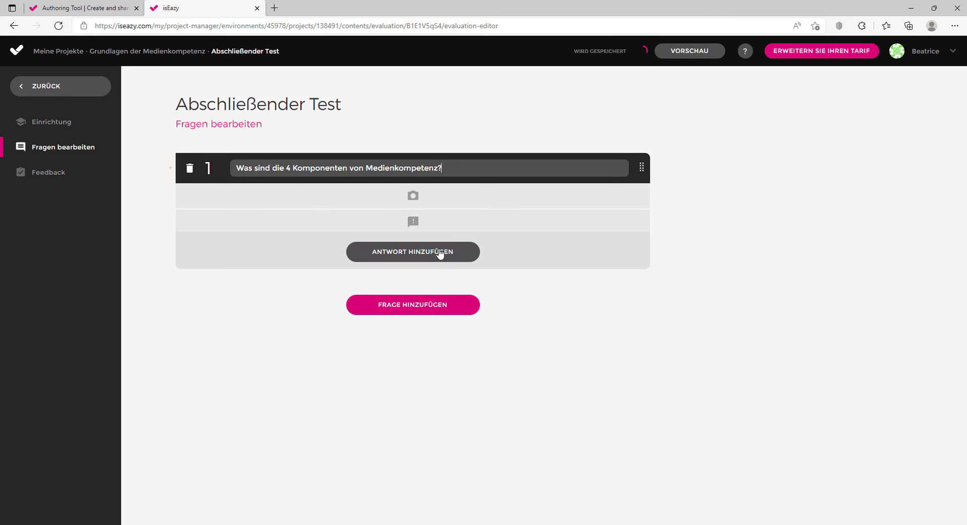
- Give the question the correct answer "Mediennutzung, Mediengestaltung, Medienkunde, Medienkritik" and three wrong alternatives
{"action": "left_click", "coordinate": [408, 259]}
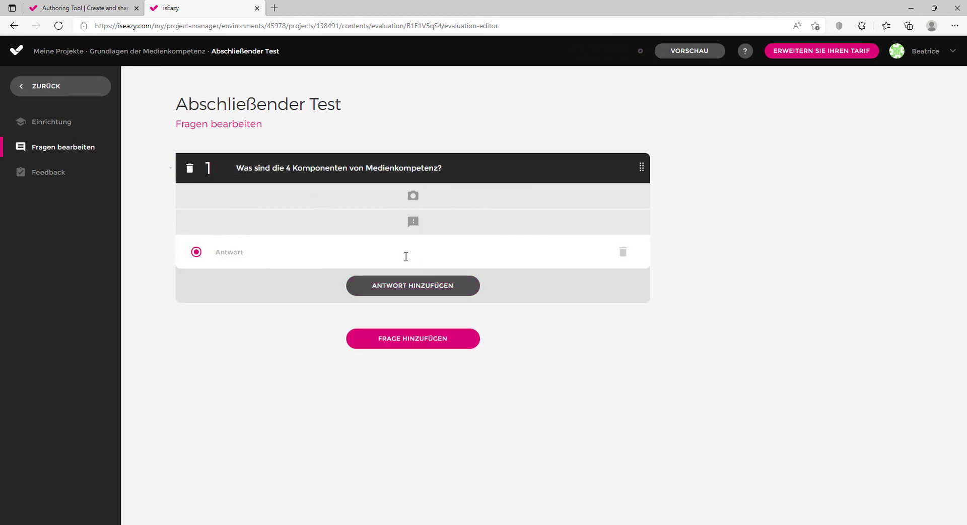
{"action": "left_click", "coordinate": [257, 250]}
{"action": "type", "text": "Mediennutzung, Mediengestaltung, Medienkunde, Medienkritik"}
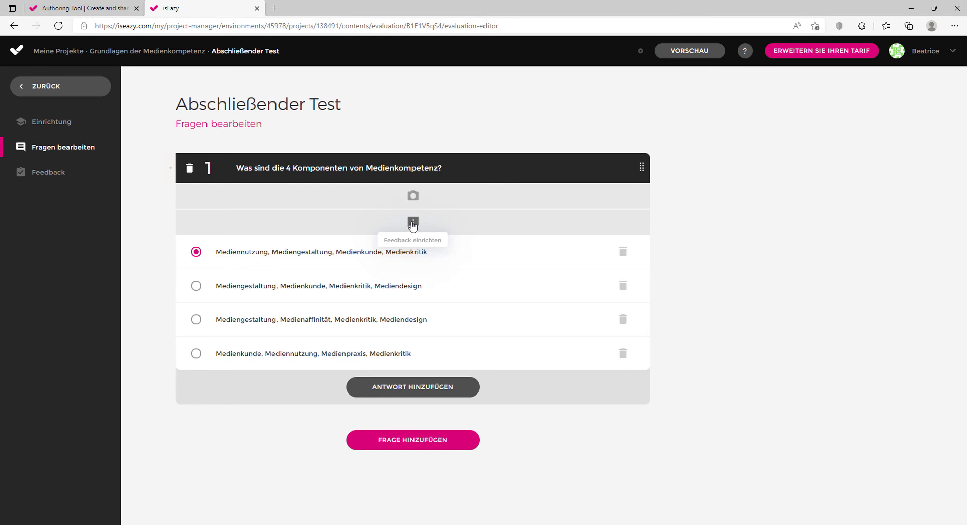
- Add feedback fields for right and wrong answers to the question, and open the test's overall feedback section
{"action": "left_click", "coordinate": [413, 223]}
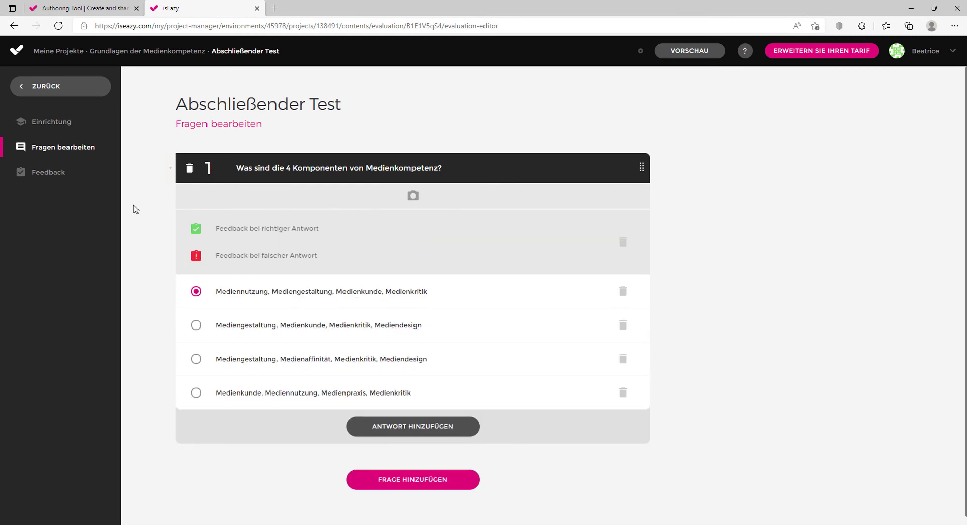
{"action": "left_click", "coordinate": [50, 180]}
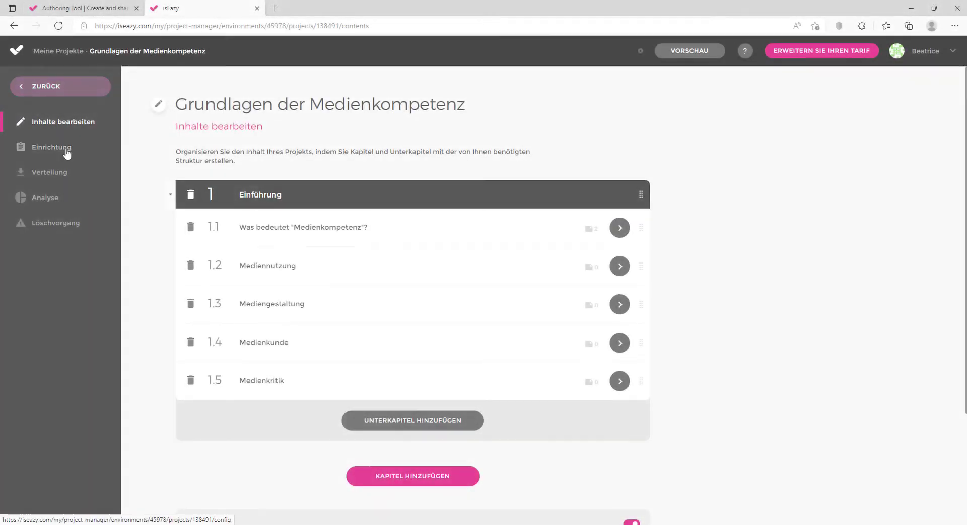
- In the course's Einrichtung settings, delete the course image and switch the course background to the template's light pinkish-grey colour
{"action": "left_click", "coordinate": [67, 154]}
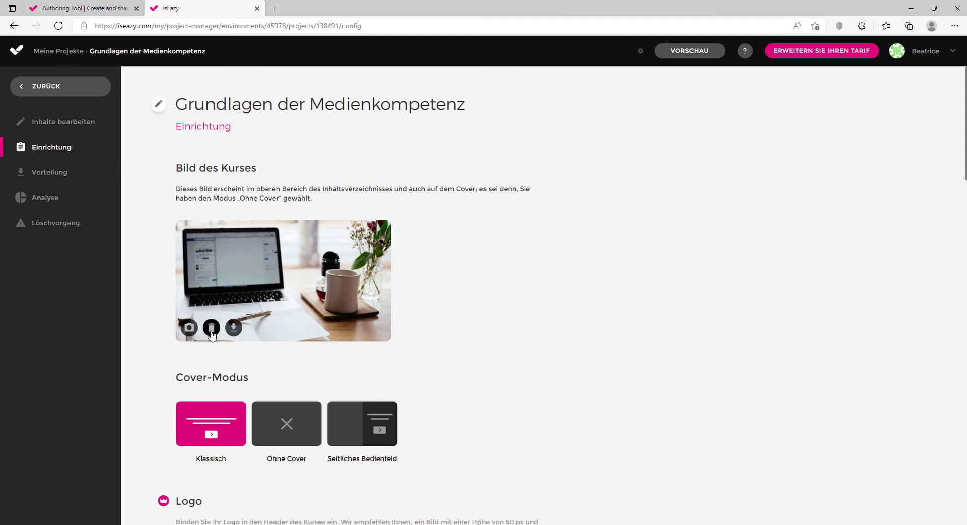
{"action": "left_click", "coordinate": [210, 328]}
{"action": "scroll", "coordinate": [398, 260], "scroll_direction": "down", "scroll_amount": 5}
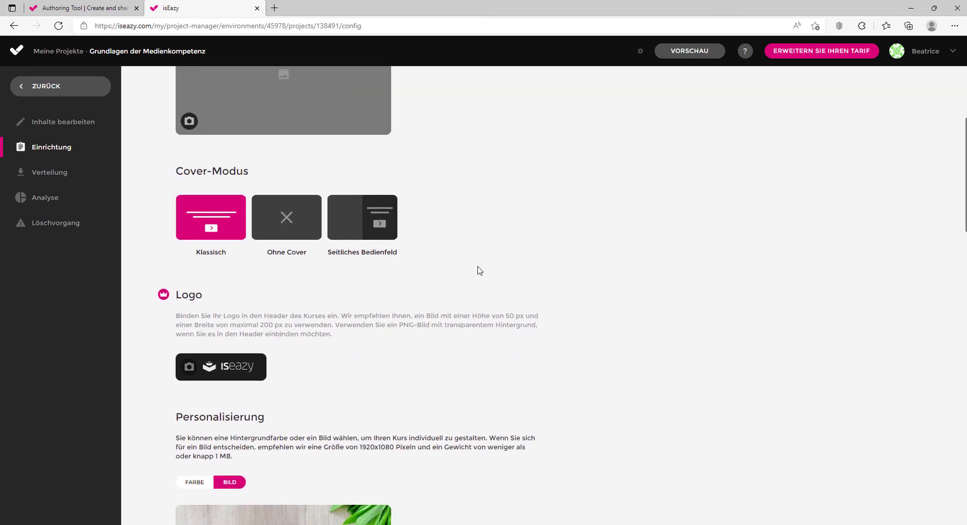
{"action": "scroll", "coordinate": [480, 270], "scroll_direction": "down", "scroll_amount": 4}
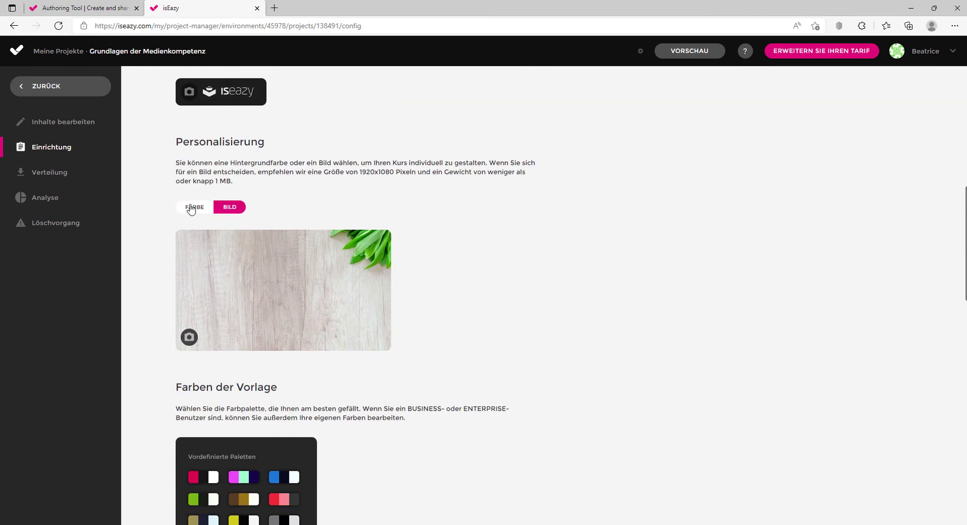
{"action": "left_click", "coordinate": [191, 209]}
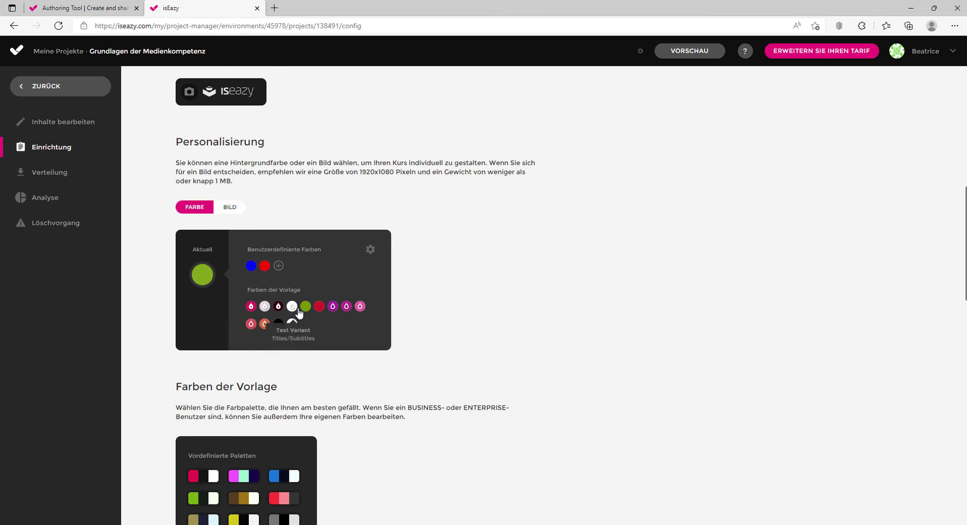
{"action": "left_click", "coordinate": [264, 306]}
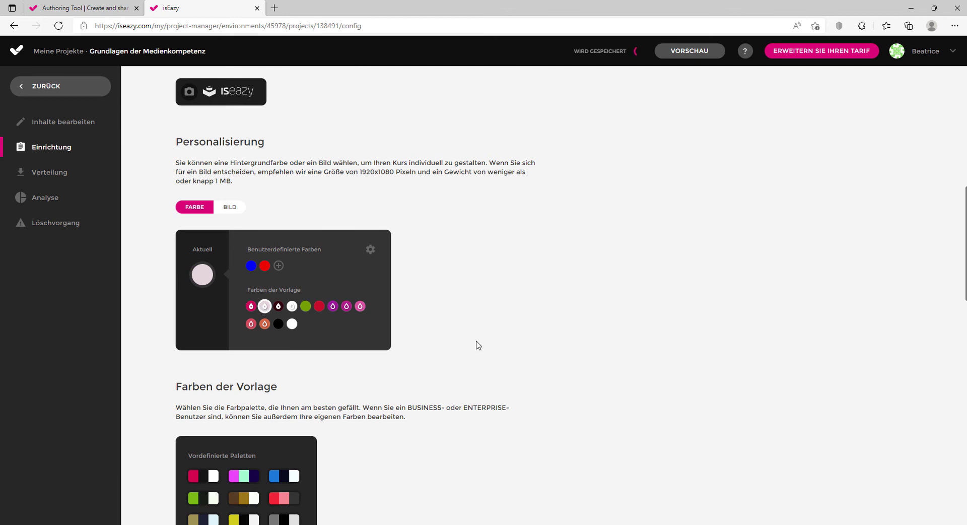
- Set the course language to Deutsch
{"action": "scroll", "coordinate": [480, 324], "scroll_direction": "down", "scroll_amount": 4}
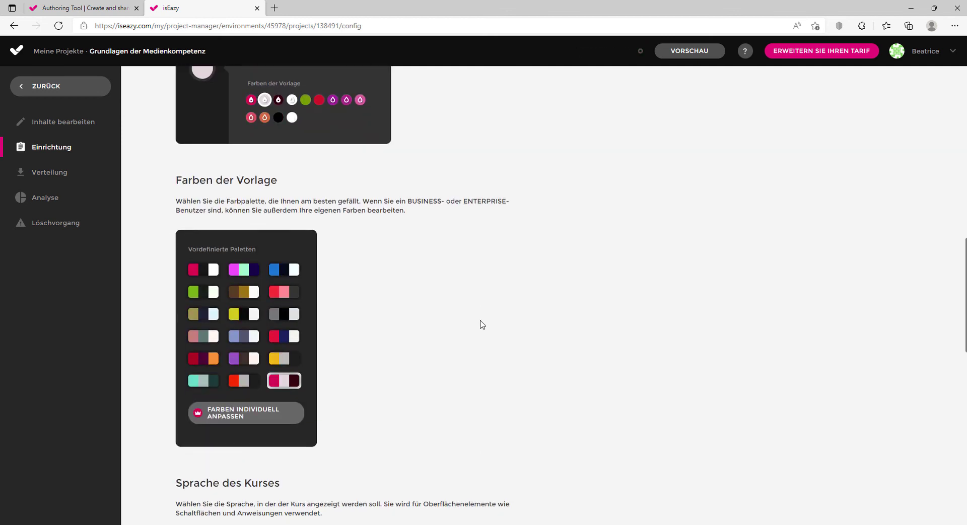
{"action": "scroll", "coordinate": [480, 324], "scroll_direction": "down", "scroll_amount": 3}
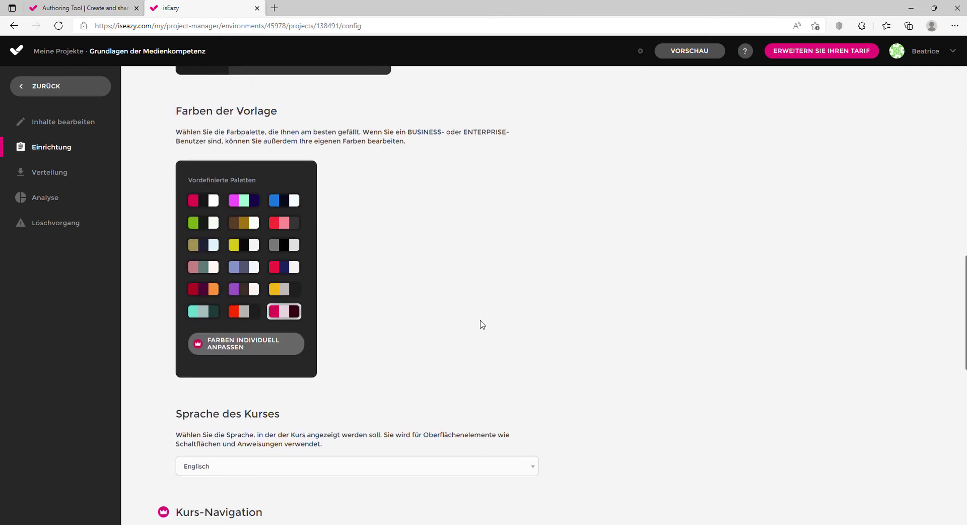
{"action": "scroll", "coordinate": [481, 324], "scroll_direction": "down", "scroll_amount": 1}
{"action": "left_click", "coordinate": [315, 330]}
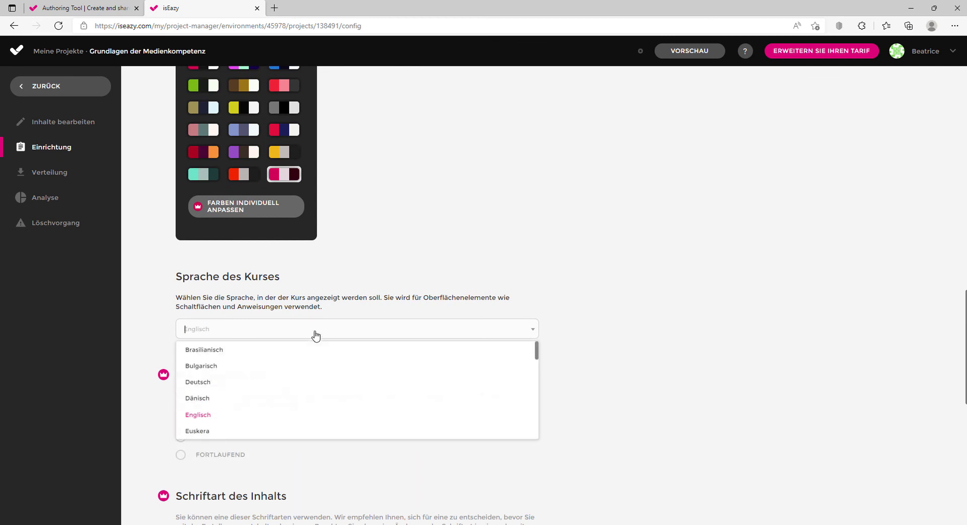
{"action": "left_click", "coordinate": [229, 385]}
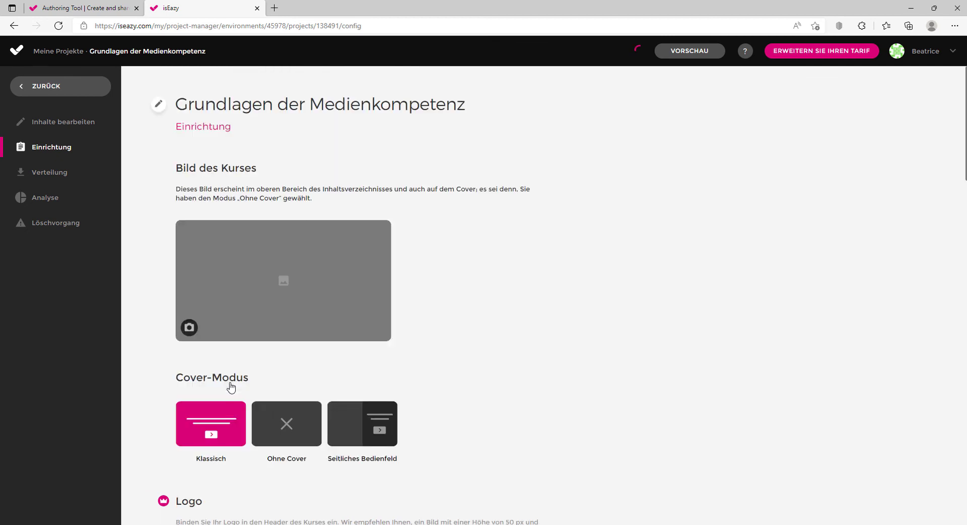
{"action": "scroll", "coordinate": [458, 309], "scroll_direction": "down", "scroll_amount": 6}
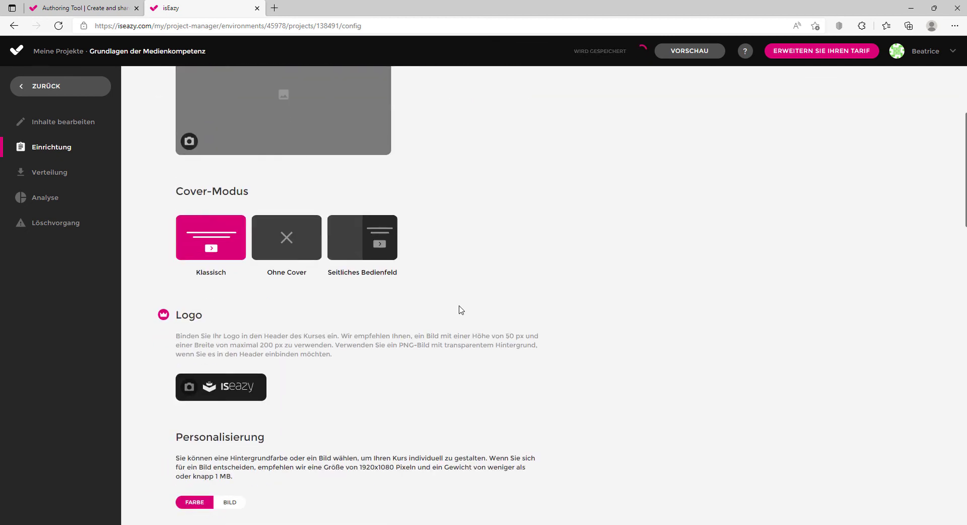
- Publish the course through the direct link distribution channel and copy its share link
{"action": "scroll", "coordinate": [461, 310], "scroll_direction": "down", "scroll_amount": 12}
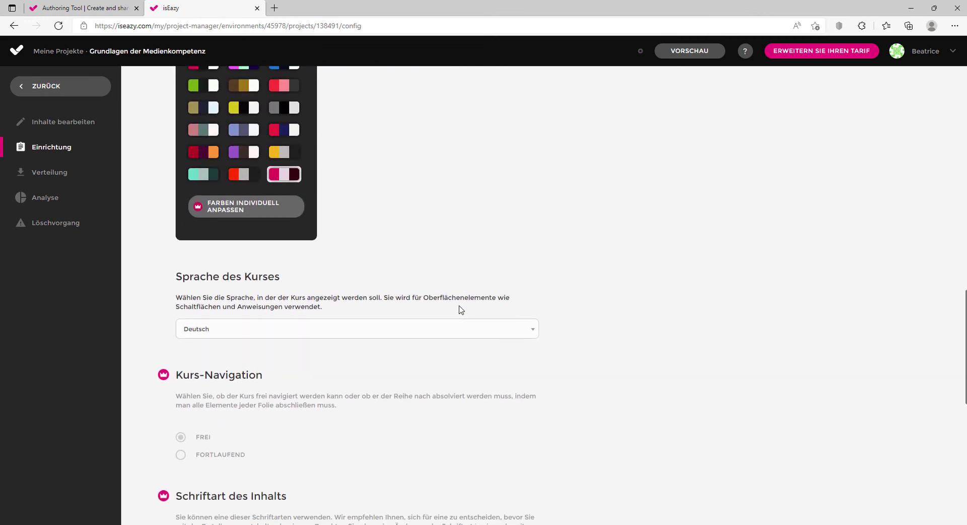
{"action": "scroll", "coordinate": [461, 309], "scroll_direction": "down", "scroll_amount": 8}
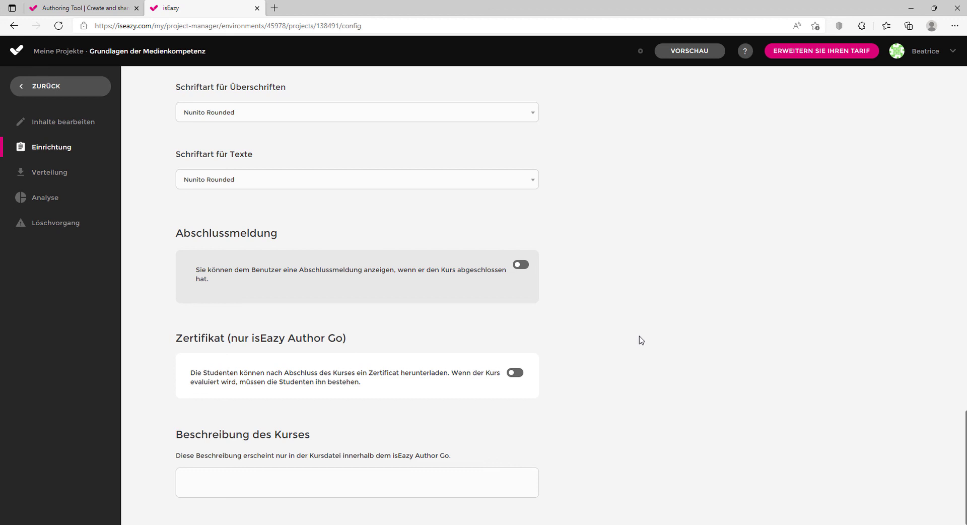
{"action": "left_click", "coordinate": [58, 177]}
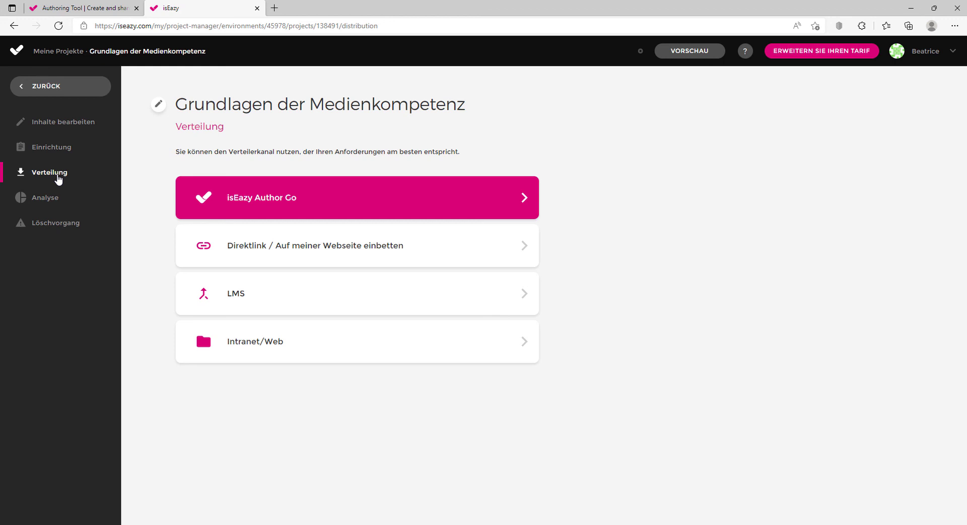
{"action": "left_click", "coordinate": [353, 246]}
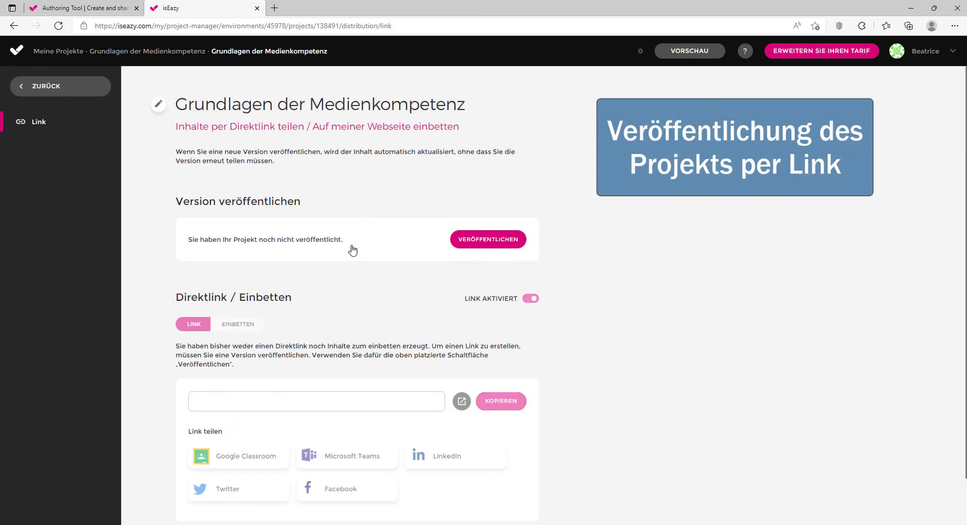
{"action": "left_click", "coordinate": [460, 242]}
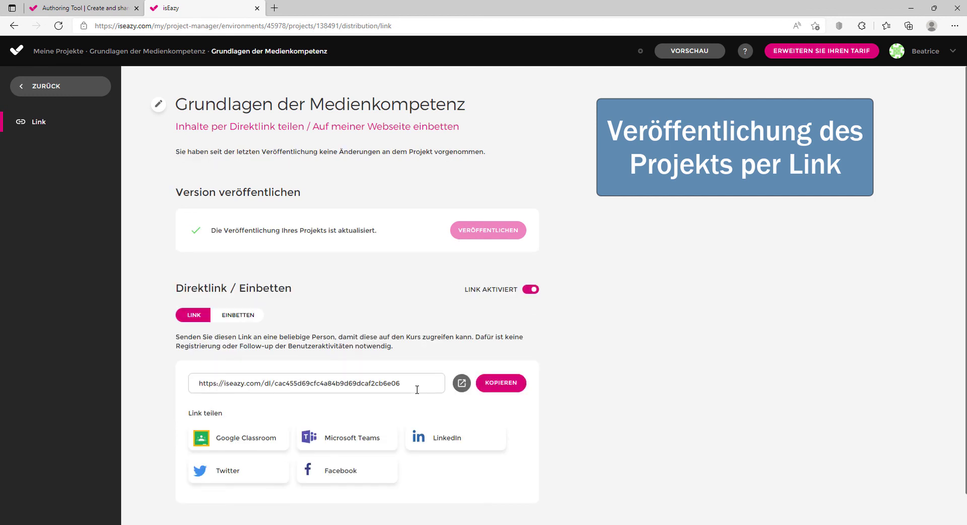
{"action": "left_click_drag", "start_coordinate": [398, 383], "coordinate": [141, 387]}
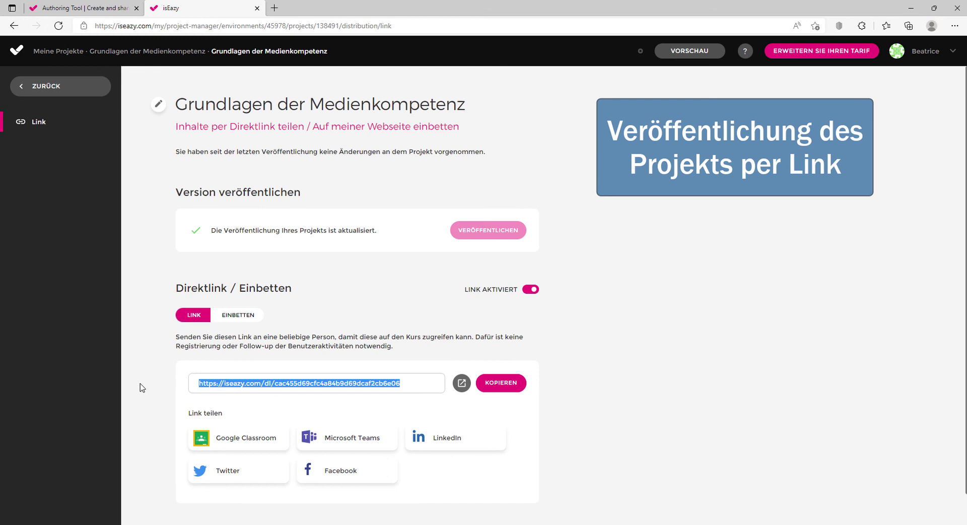
{"action": "left_click", "coordinate": [515, 393]}
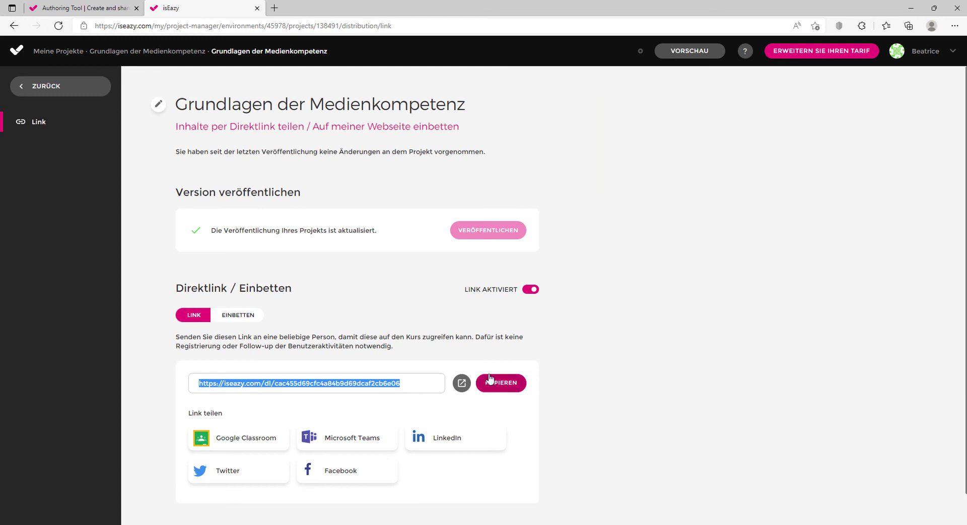
- Publish the course for LMS integration as a SCORM 1.2 package with follow-up on completeness
{"action": "left_click", "coordinate": [64, 90]}
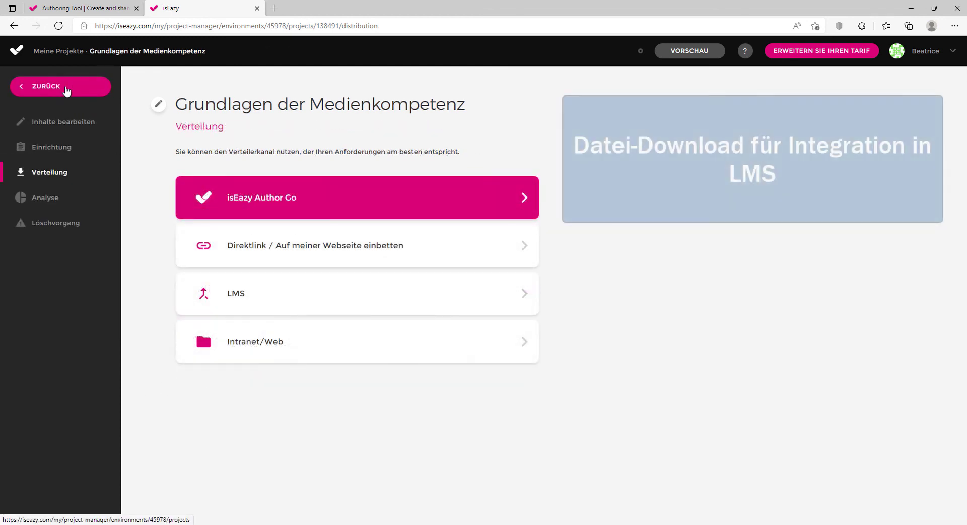
{"action": "left_click", "coordinate": [237, 293]}
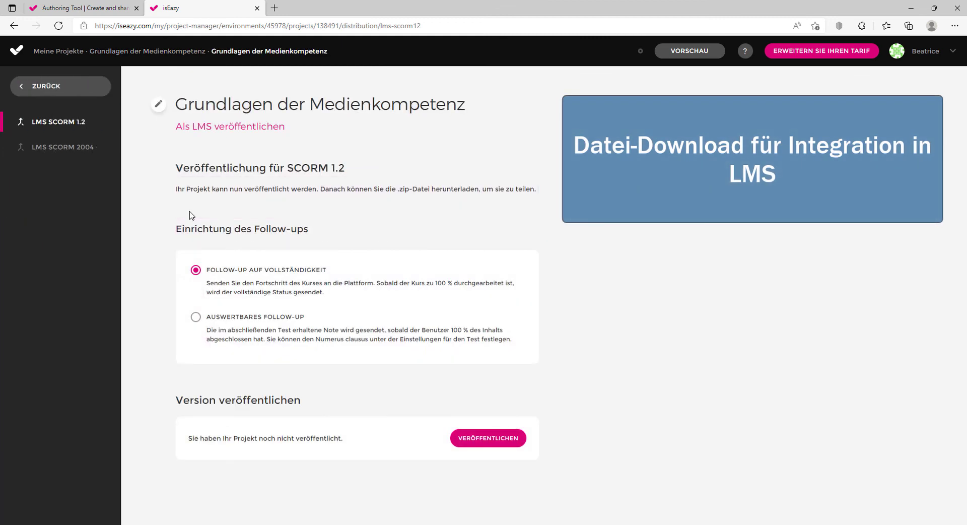
{"action": "left_click", "coordinate": [478, 446]}
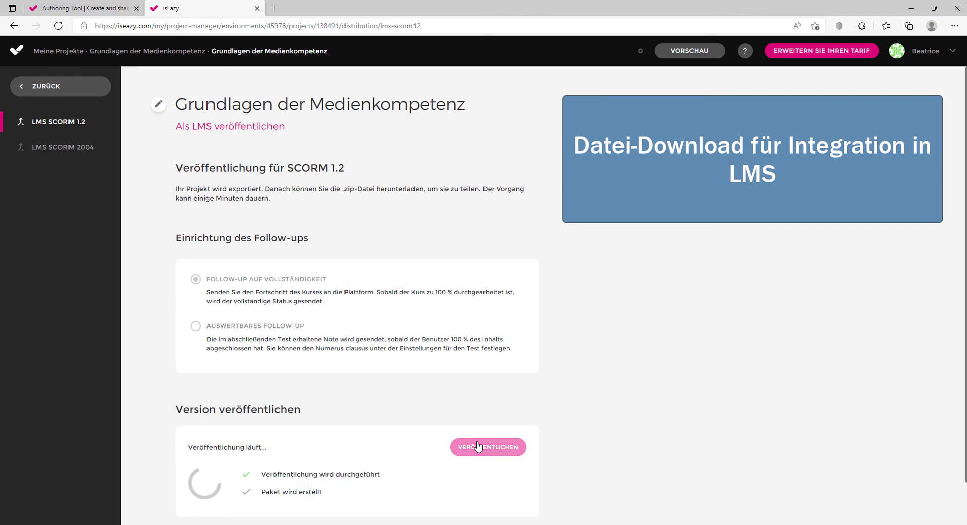
{"action": "scroll", "coordinate": [649, 348], "scroll_direction": "down", "scroll_amount": 1}
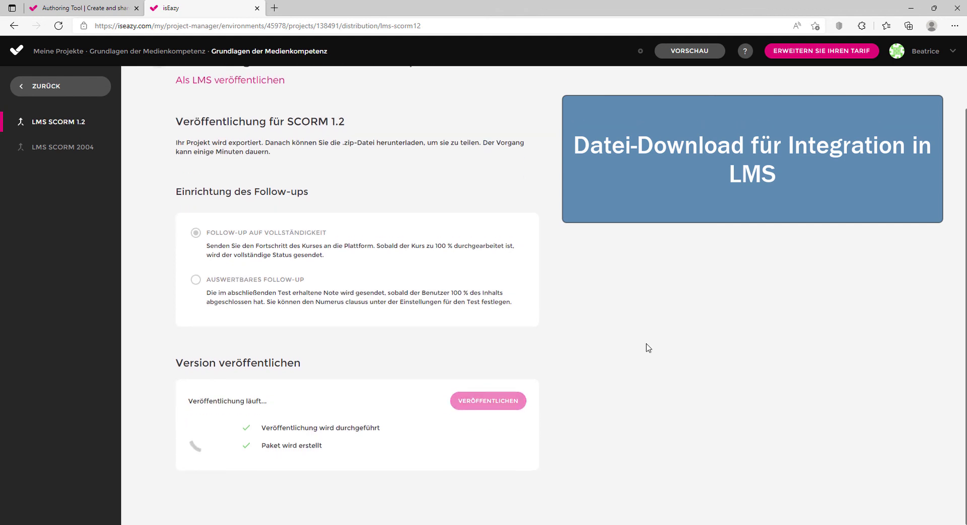
{"action": "scroll", "coordinate": [648, 348], "scroll_direction": "down", "scroll_amount": 2}
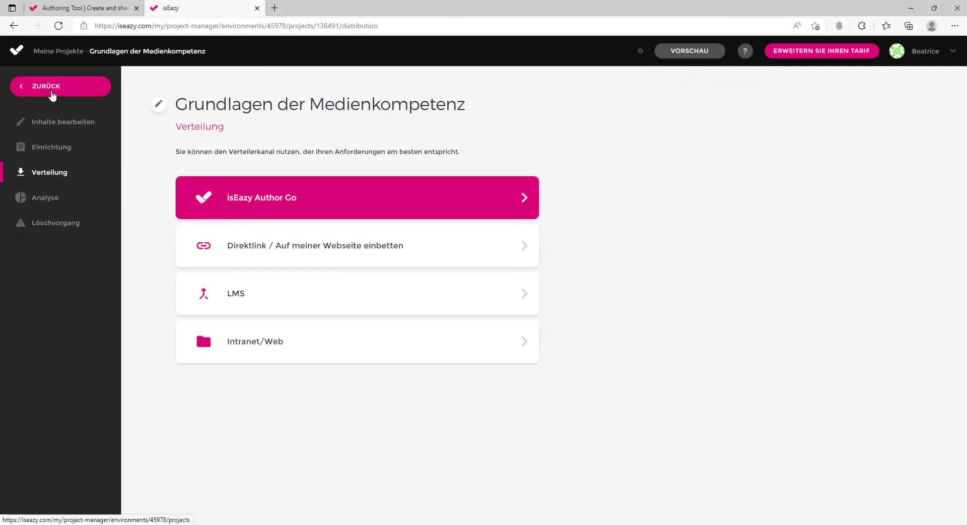
- Request deletion of the "Grundlagen der Medienkompetenz" project and tick the confirmation "Ich bestätige den Löschvorgang"
{"action": "left_click", "coordinate": [51, 228]}
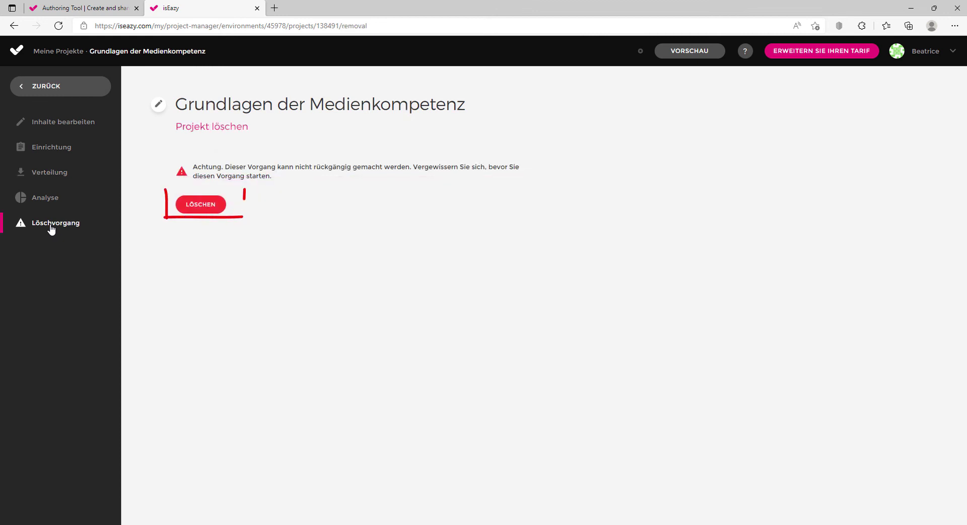
{"action": "left_click", "coordinate": [204, 208]}
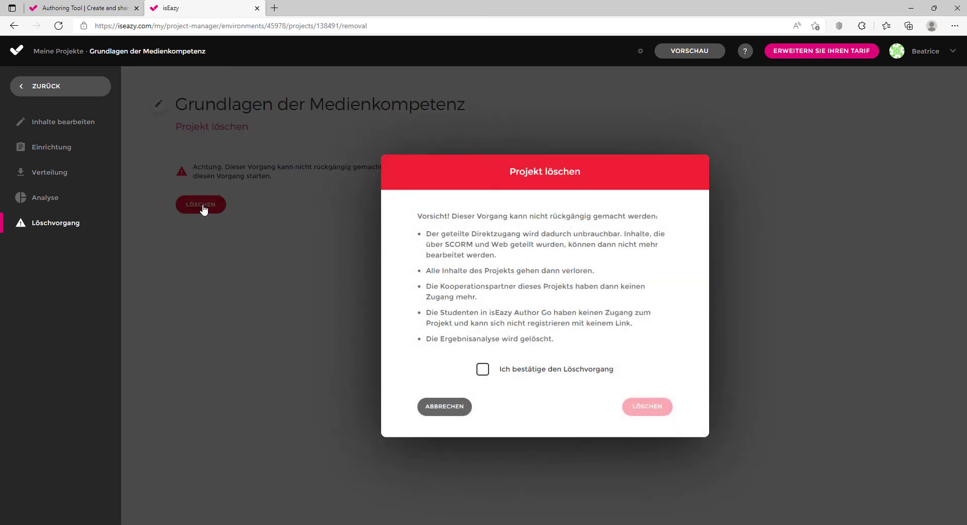
{"action": "left_click", "coordinate": [483, 372]}
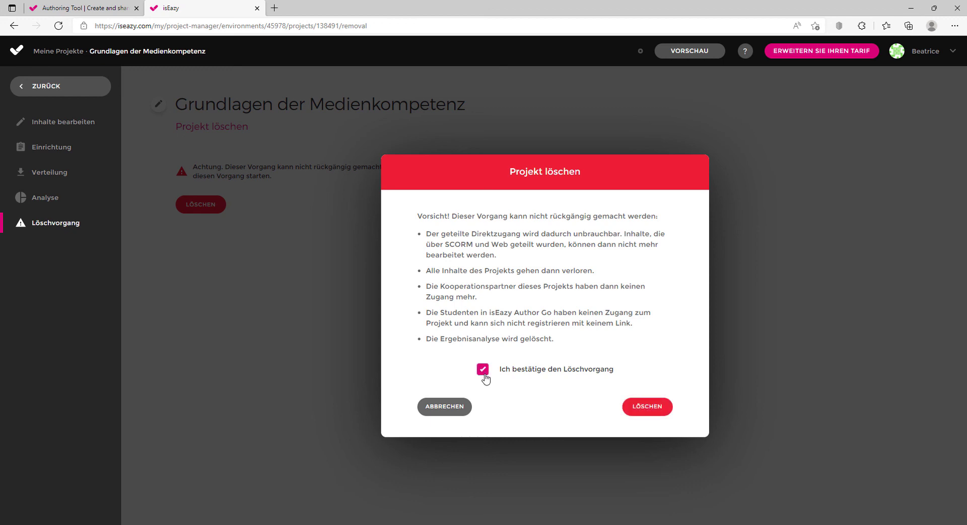